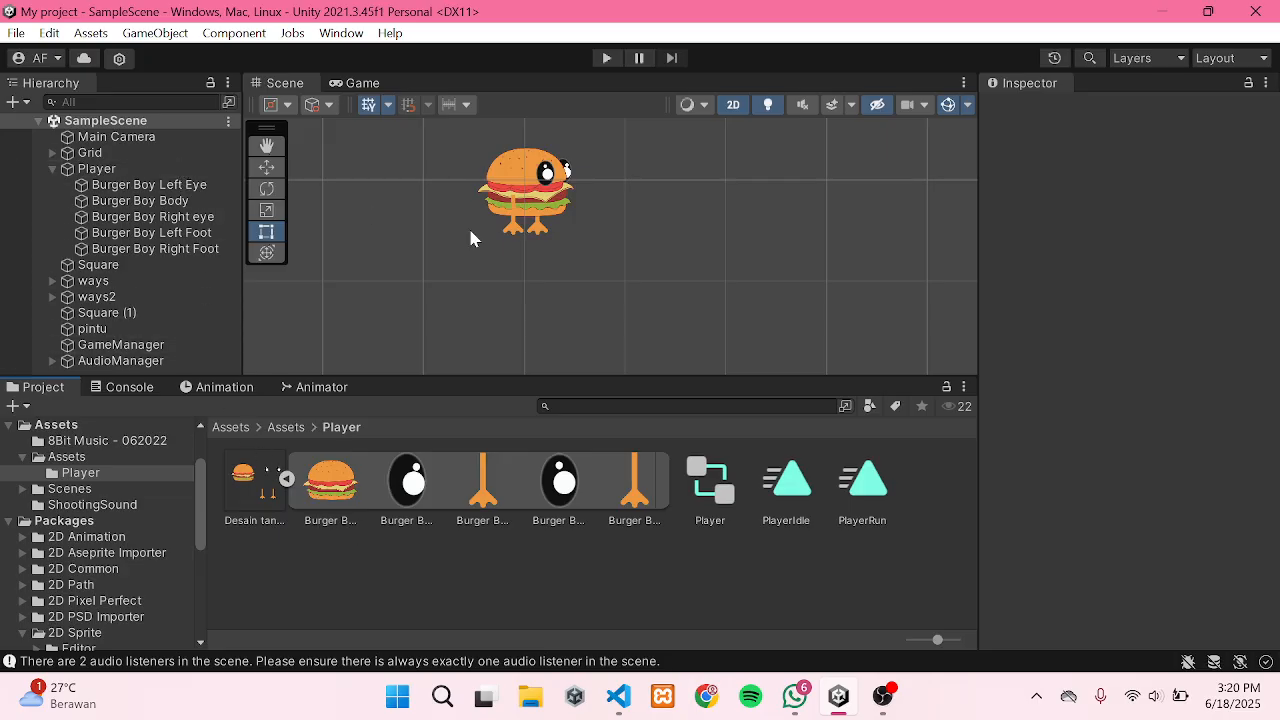
Step: Inspect the eye and foot slices of the Desain tanpa judul sprite sheet in the Sprite Editor, and close the editor
scroll(572, 268, down, 2)
scroll(574, 273, down, 3)
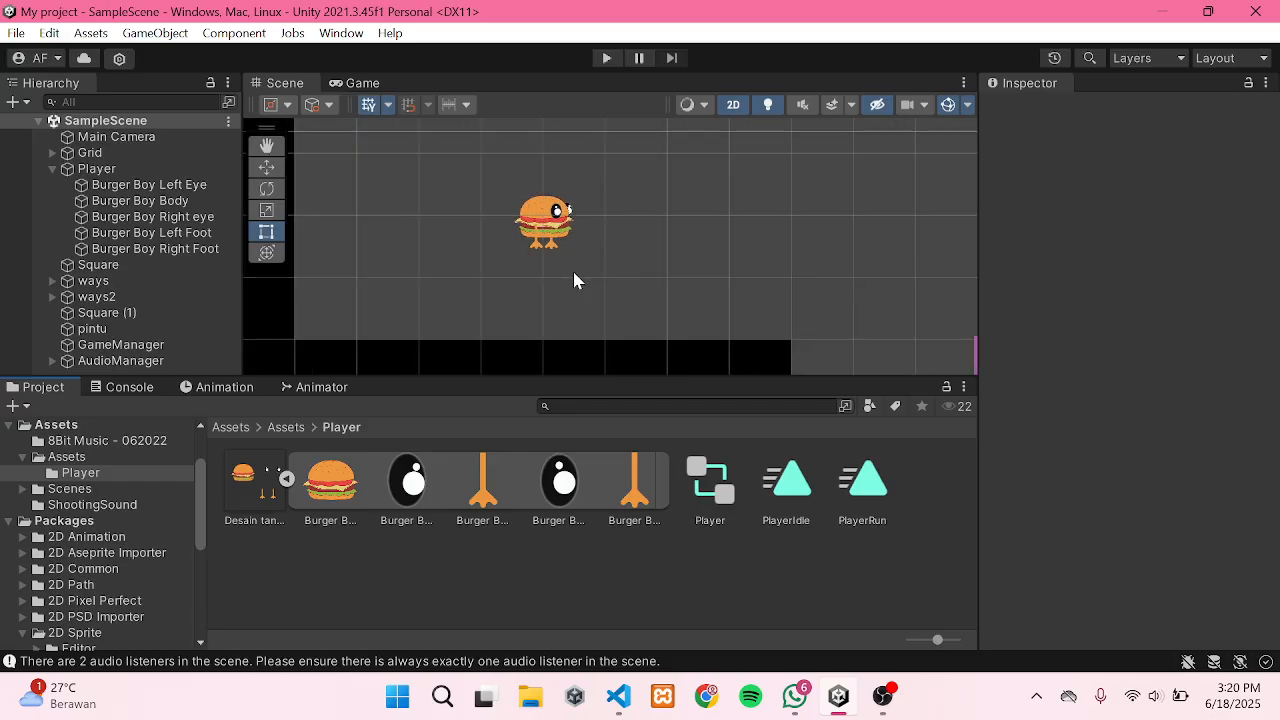
scroll(574, 273, up, 3)
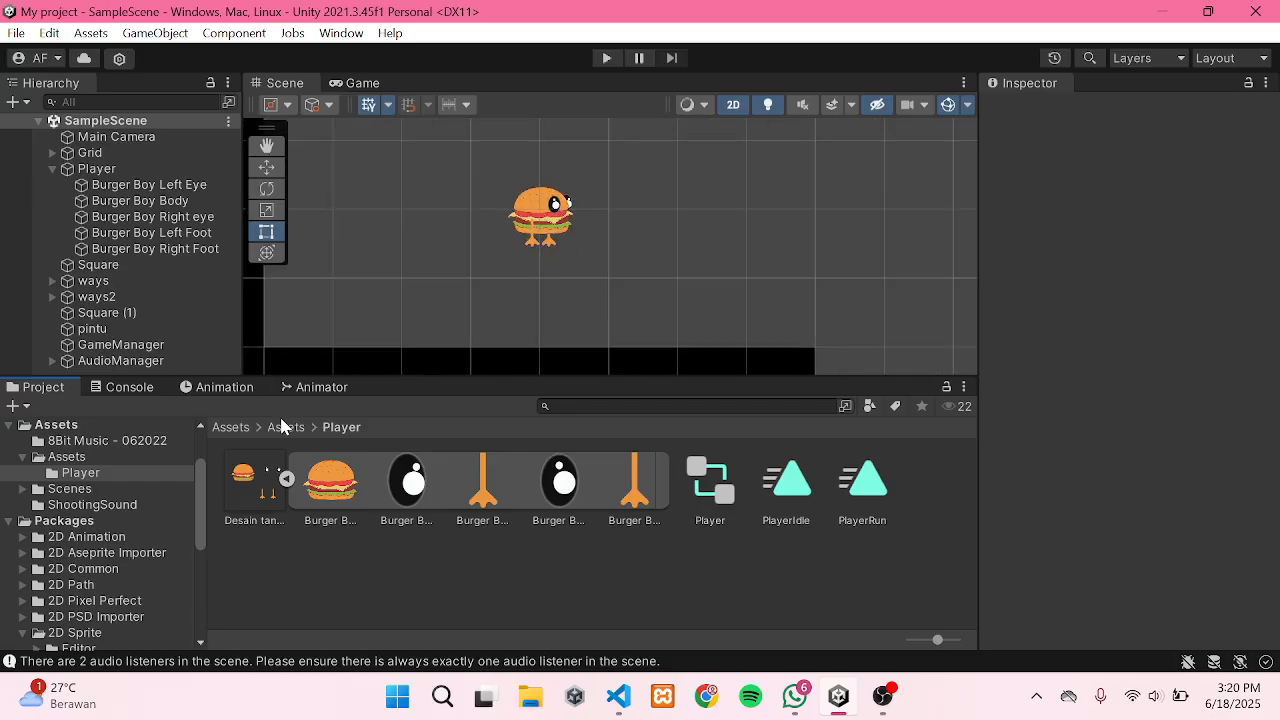
click(266, 484)
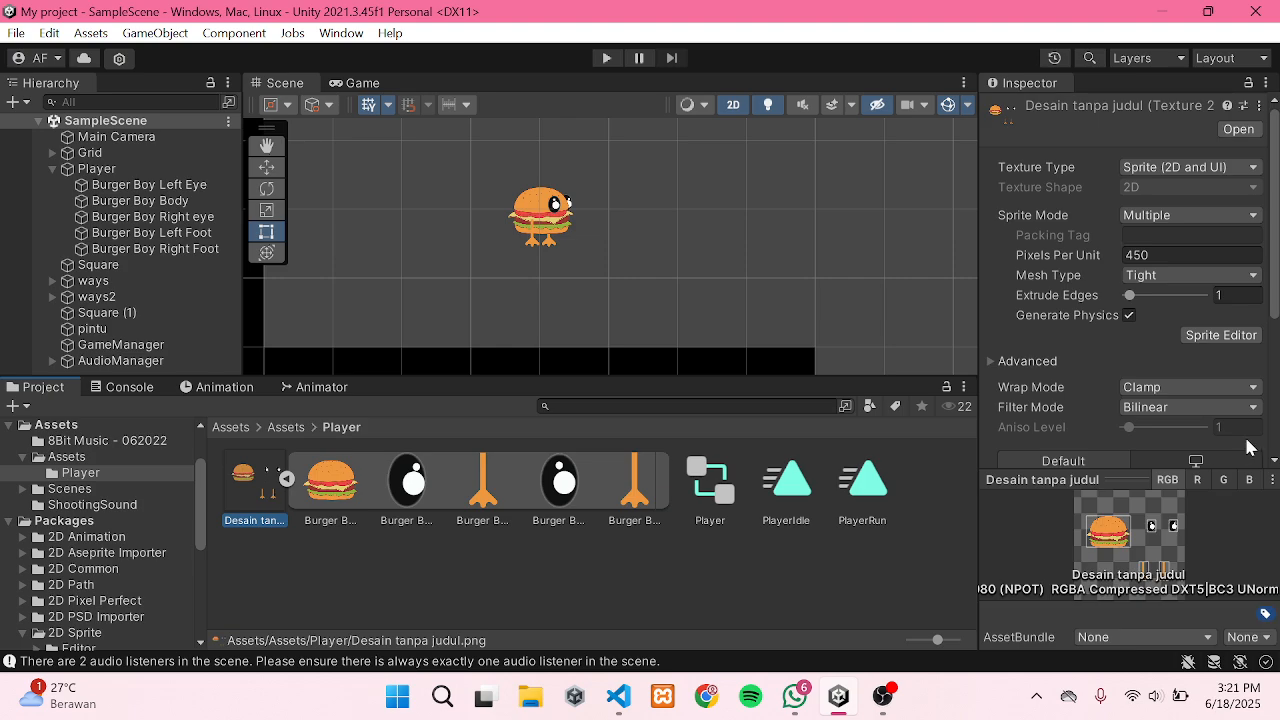
click(1220, 335)
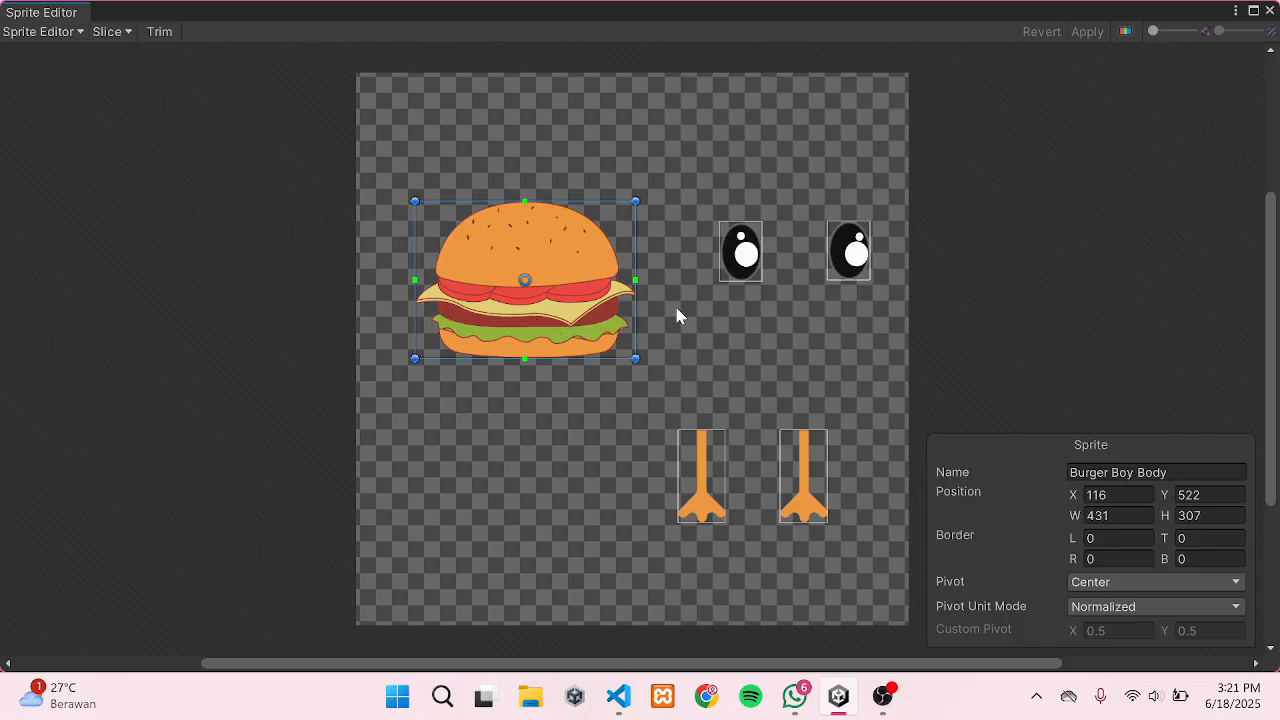
click(745, 256)
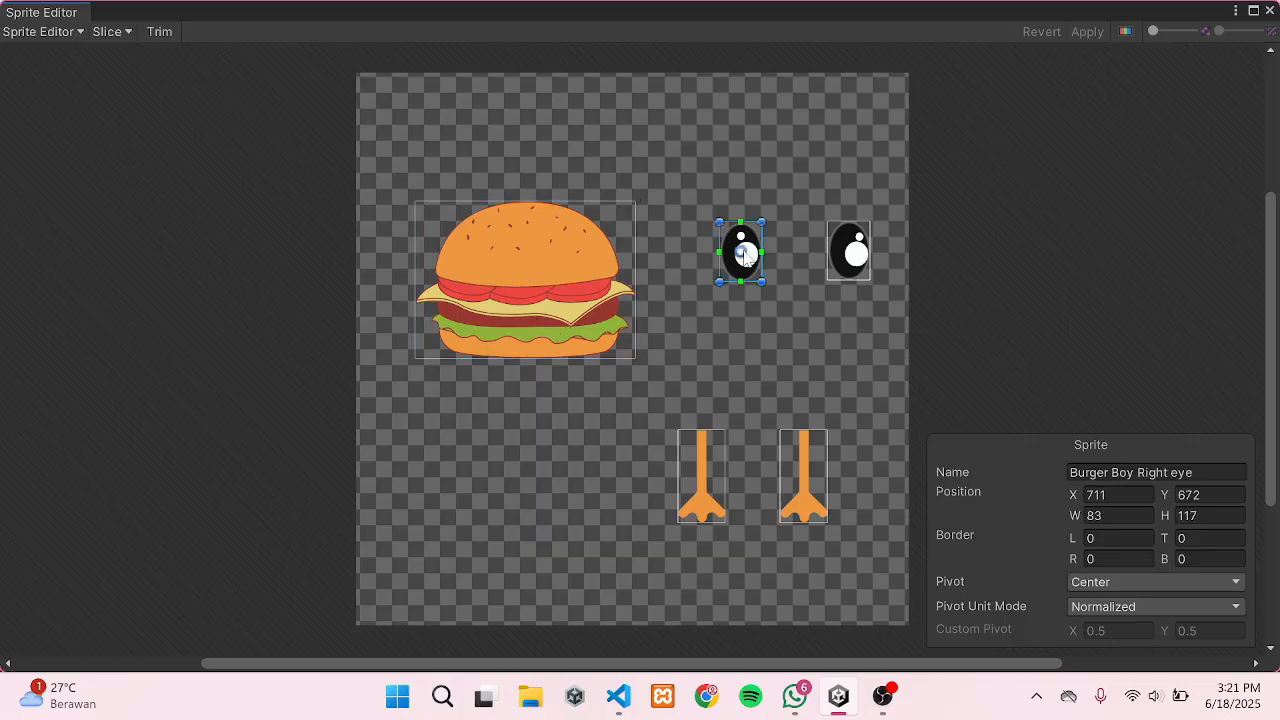
click(845, 272)
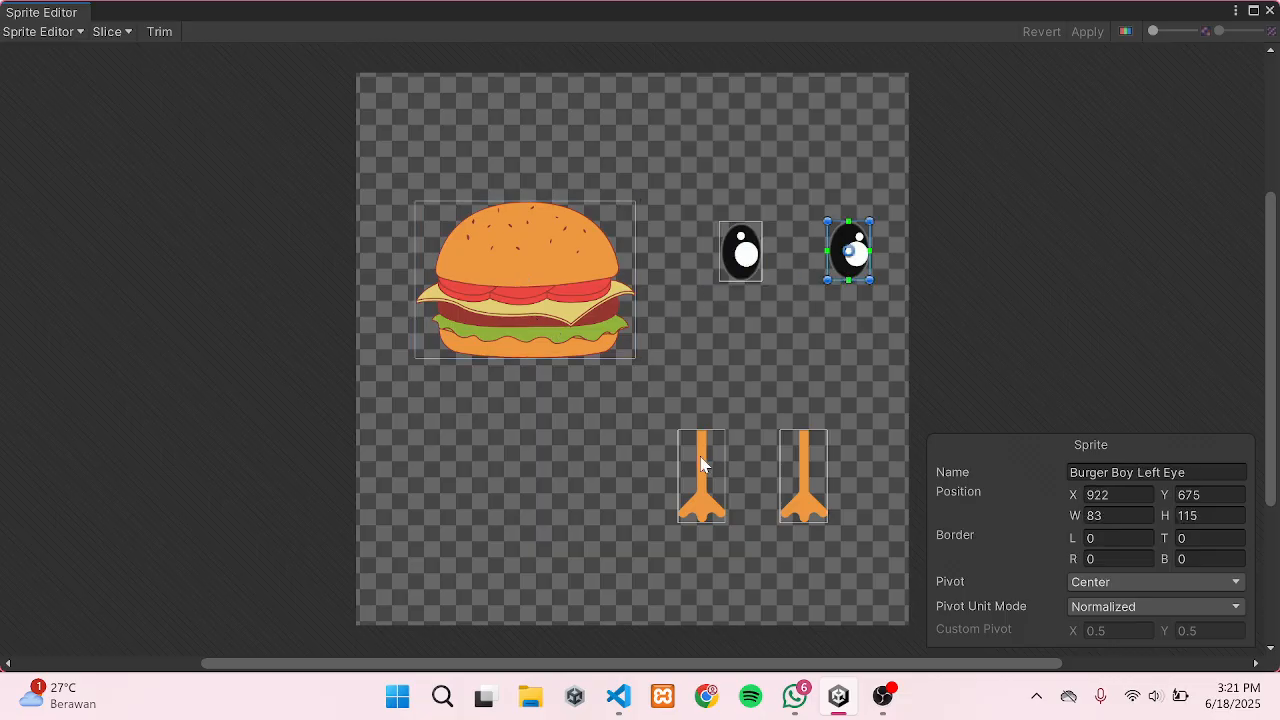
click(704, 464)
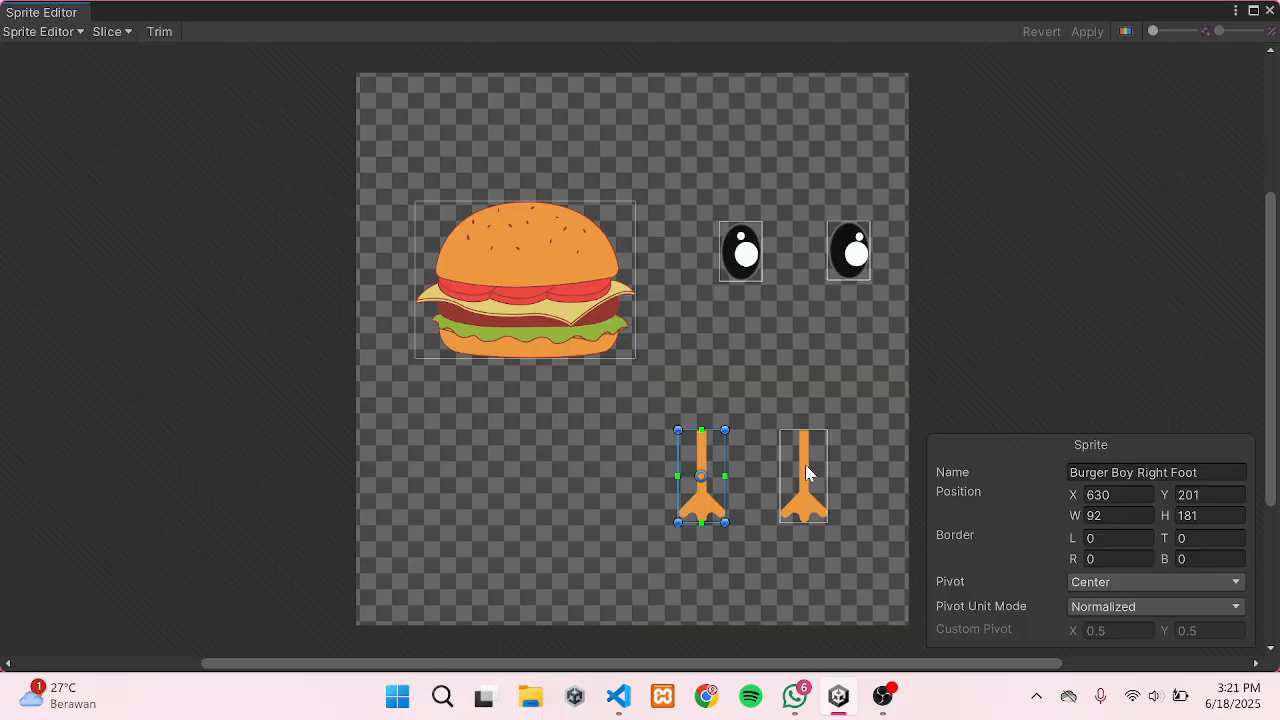
click(808, 474)
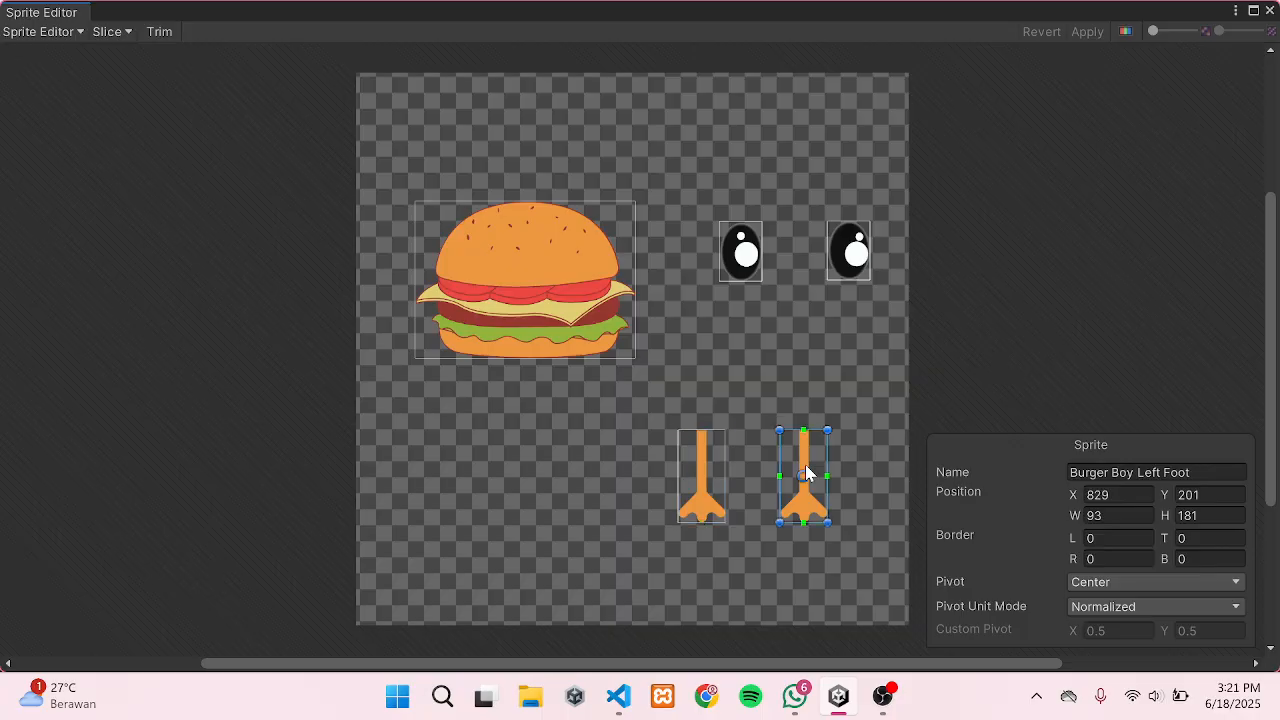
click(1269, 11)
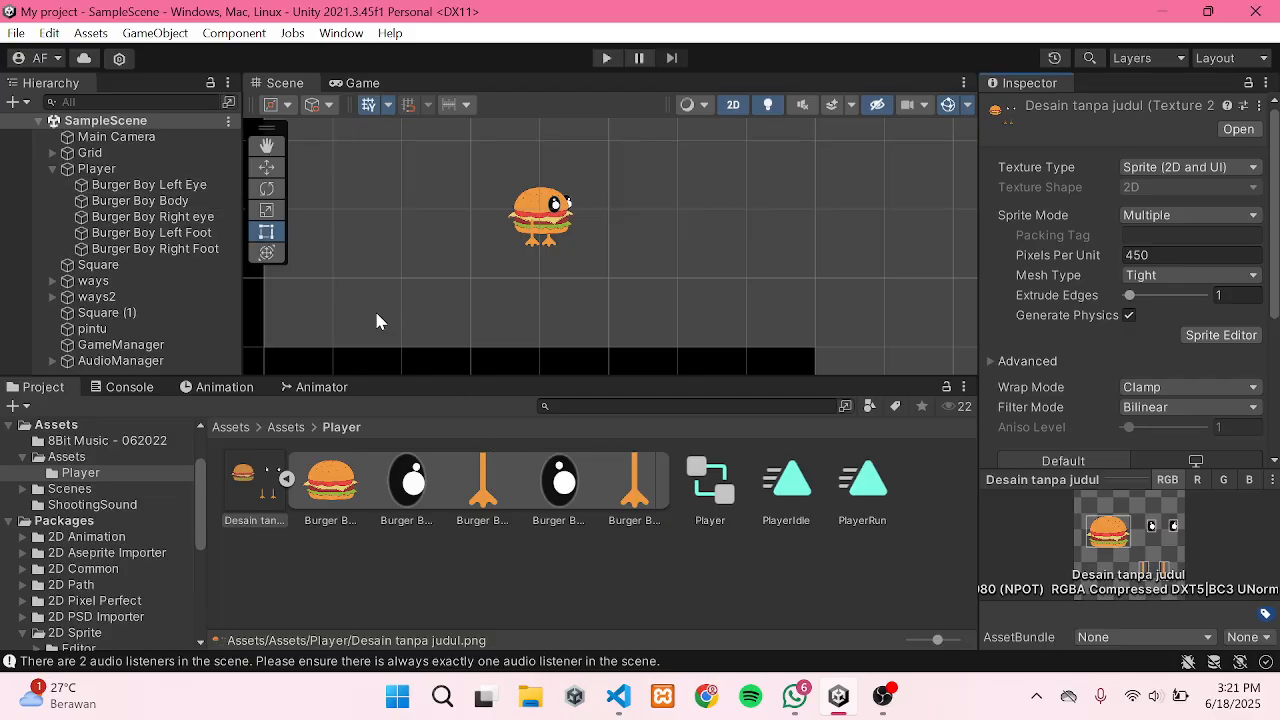
Step: Examine the Transform and Sprite Renderer settings of each Burger Boy body part under Player
click(175, 186)
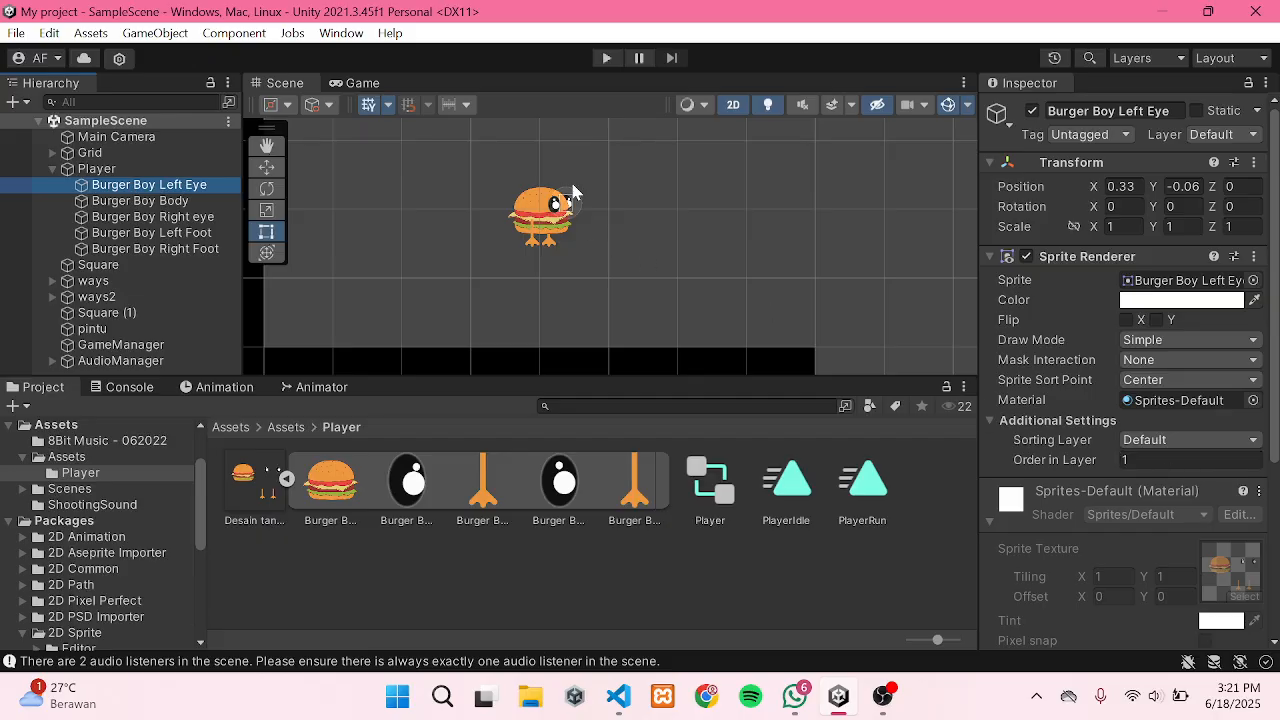
scroll(575, 192, up, 4)
scroll(575, 195, up, 2)
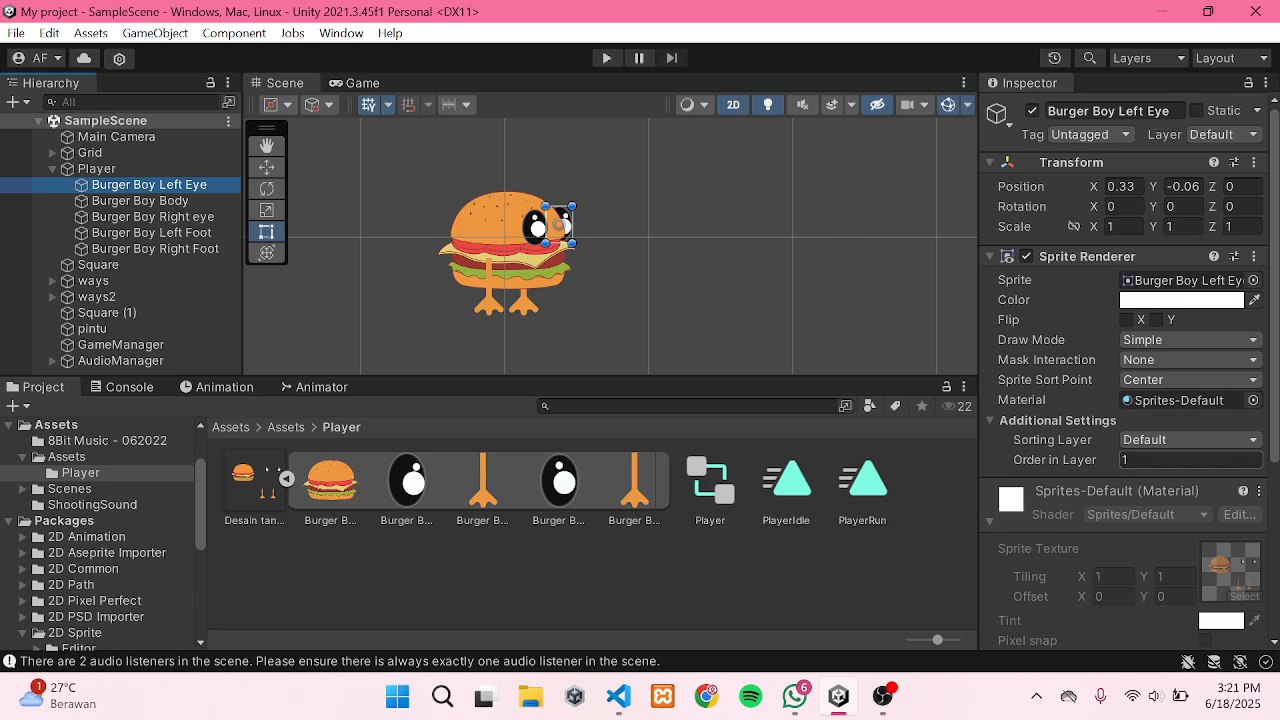
click(188, 205)
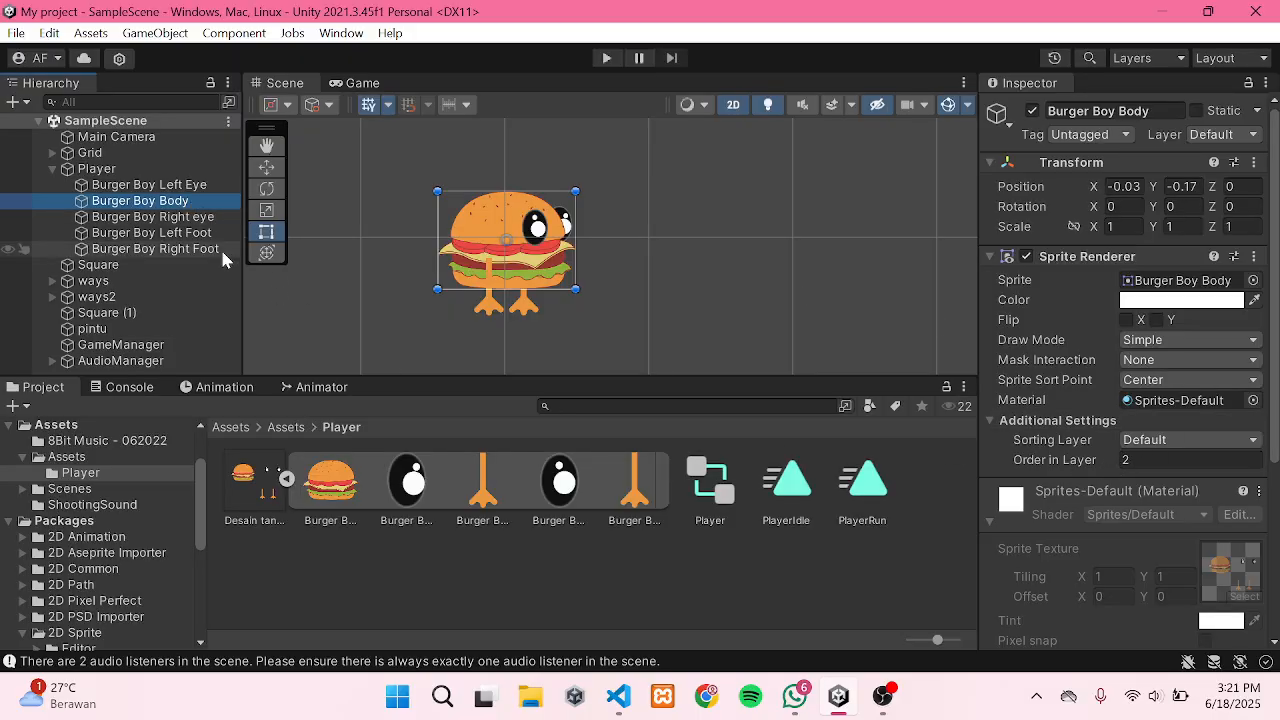
click(195, 217)
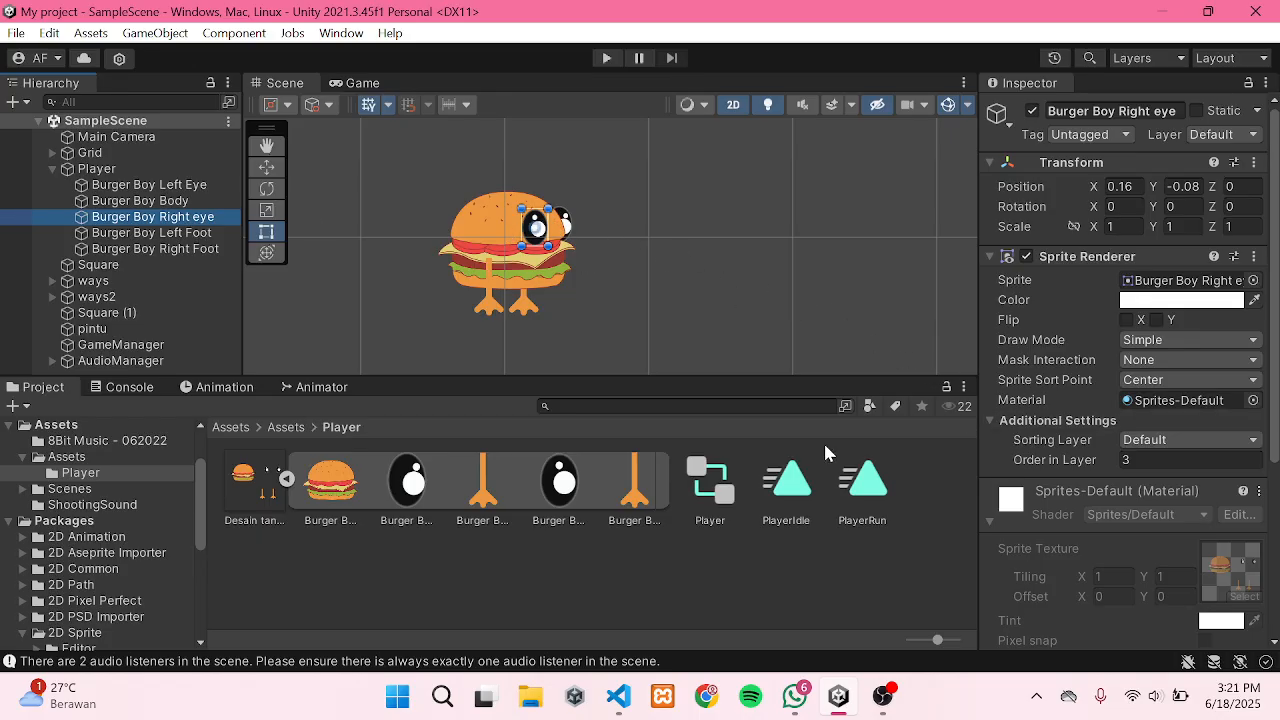
click(198, 233)
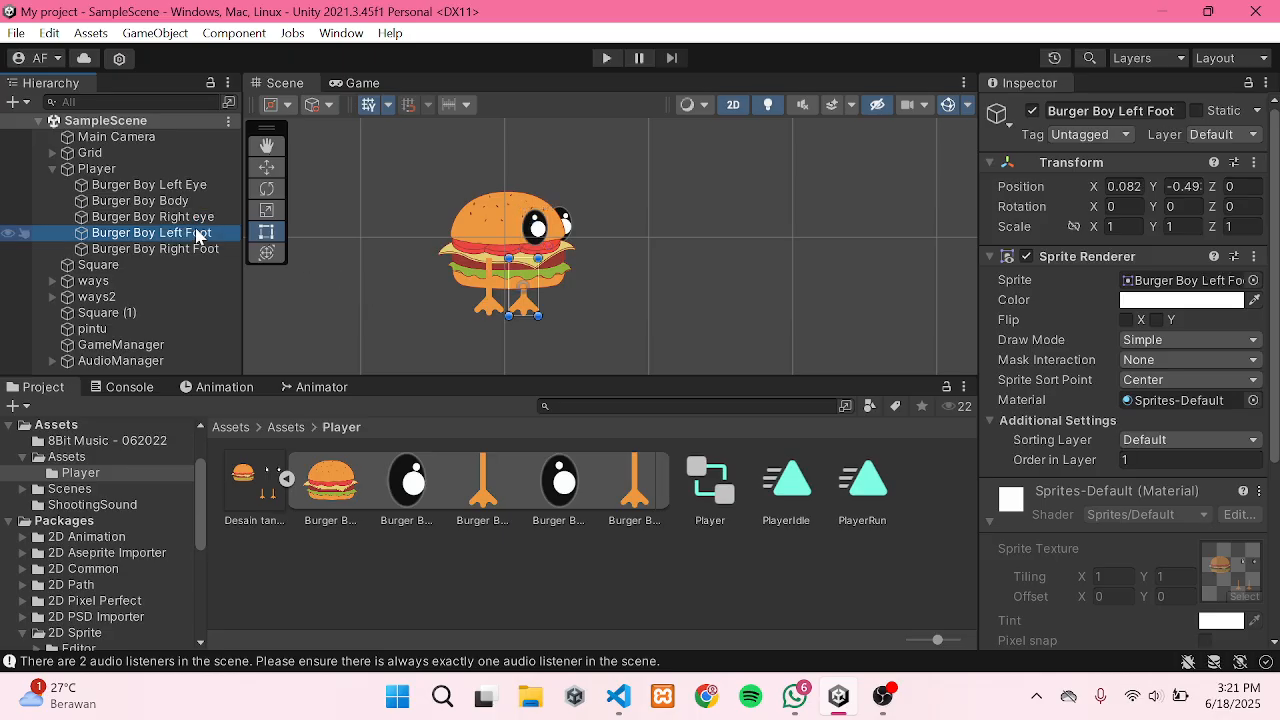
click(201, 250)
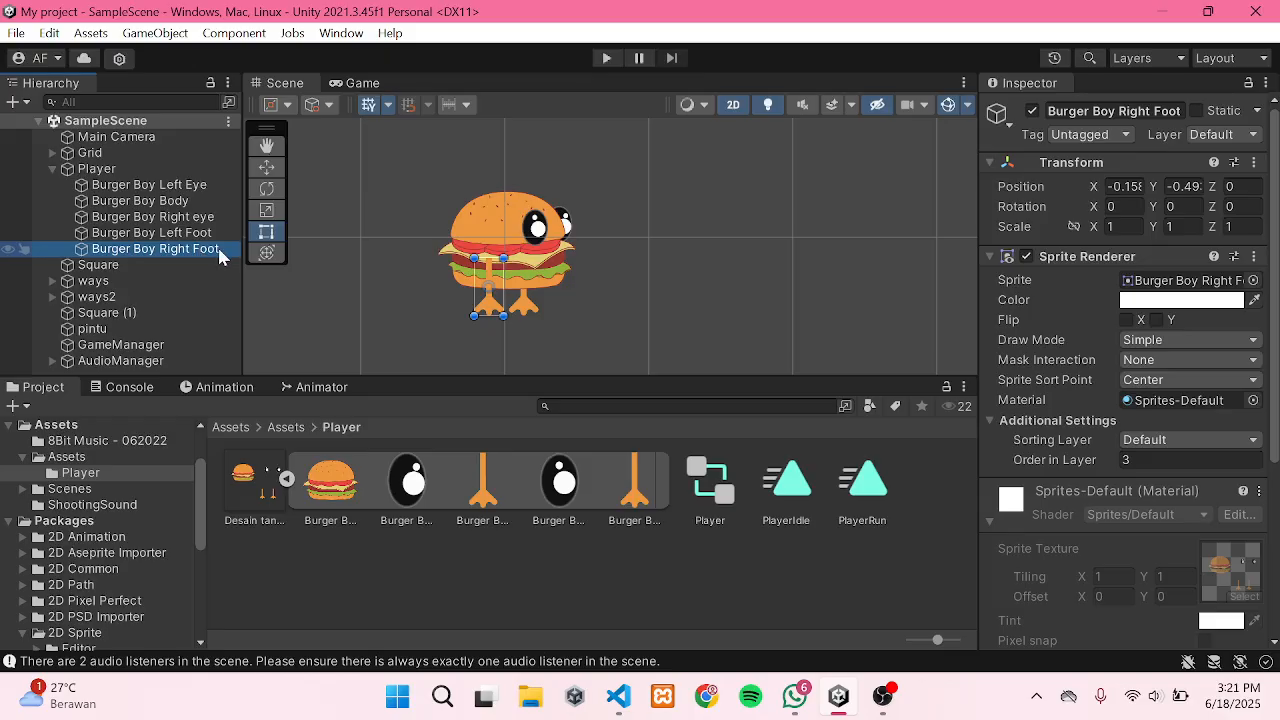
click(205, 234)
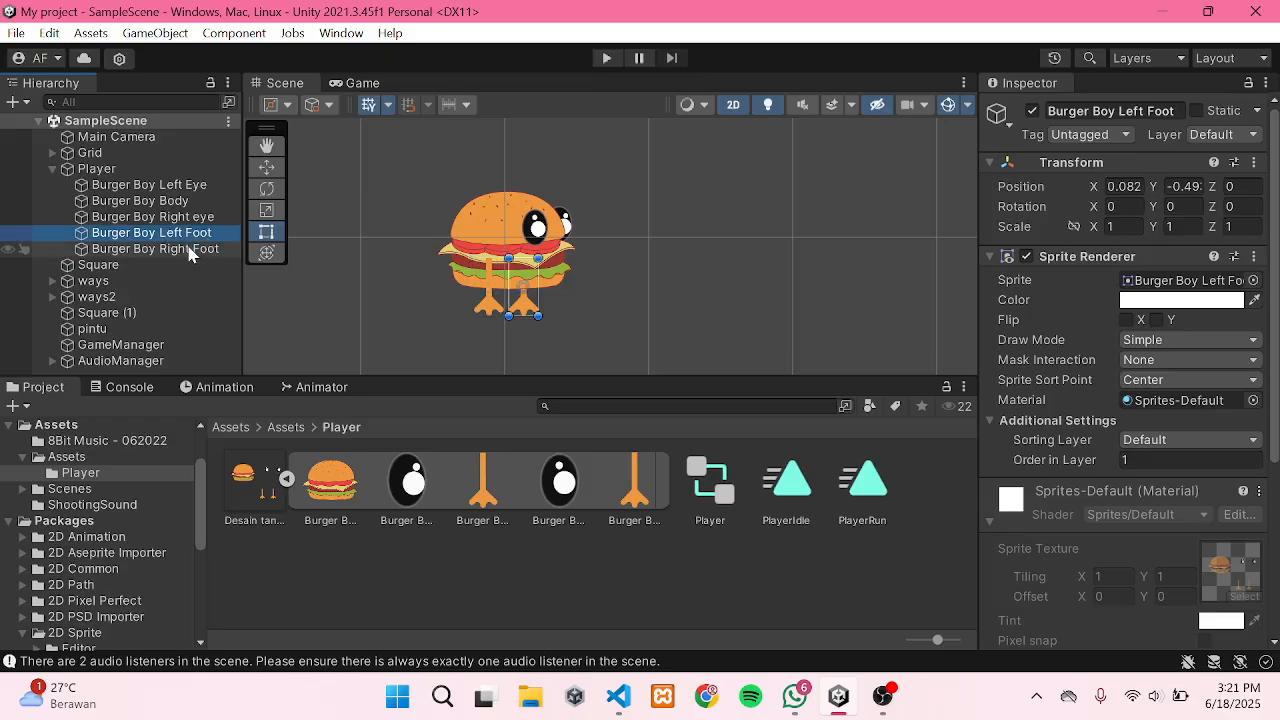
click(190, 252)
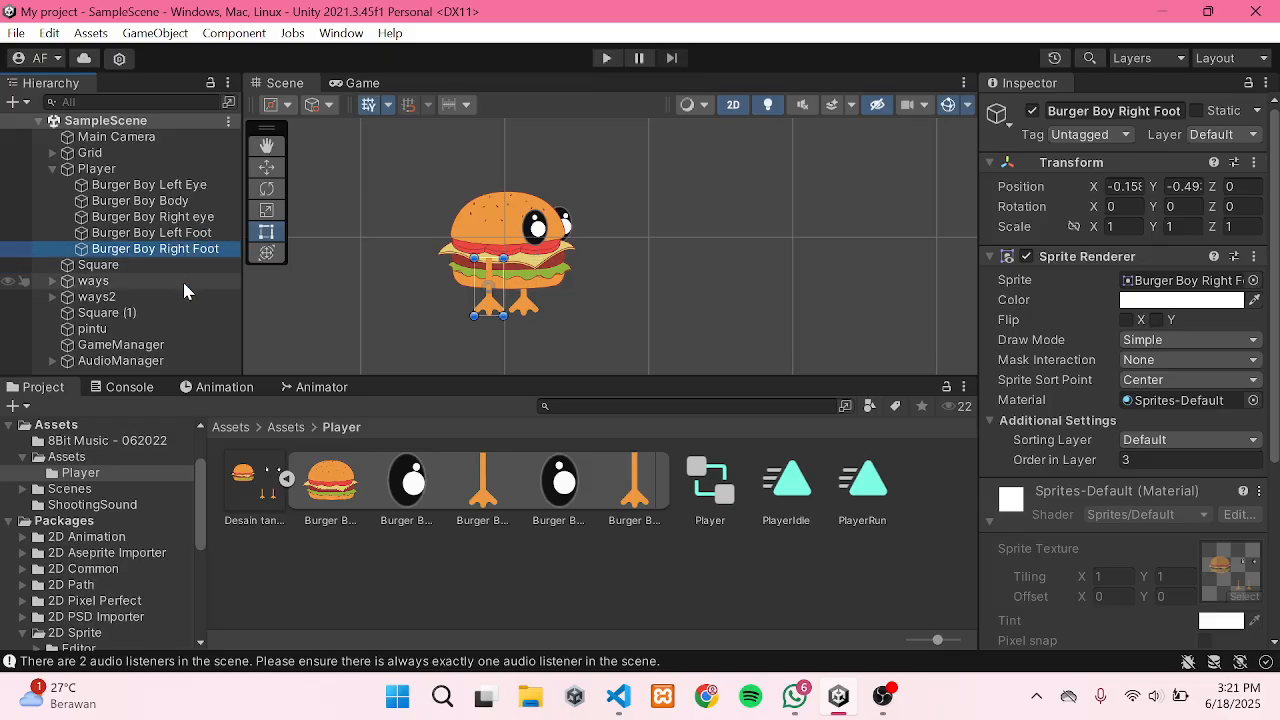
Step: Open the Animation window with its clip list, and call up the Animator window
click(224, 389)
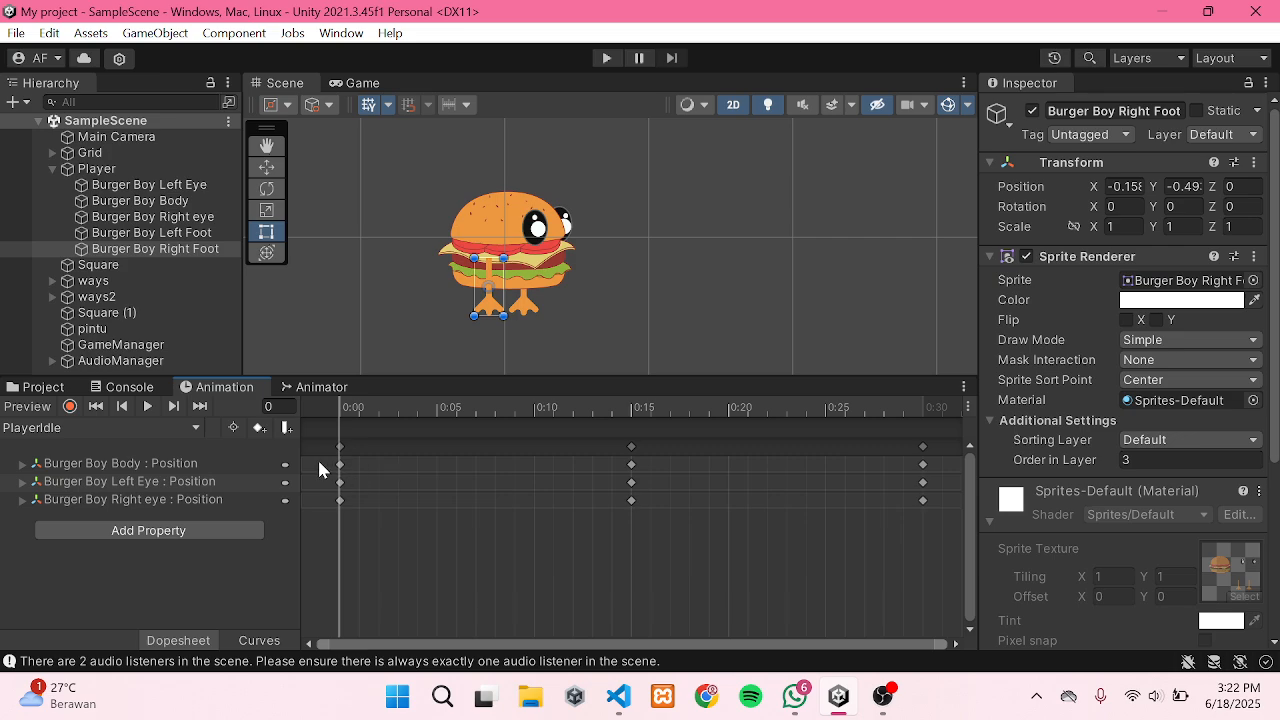
click(196, 437)
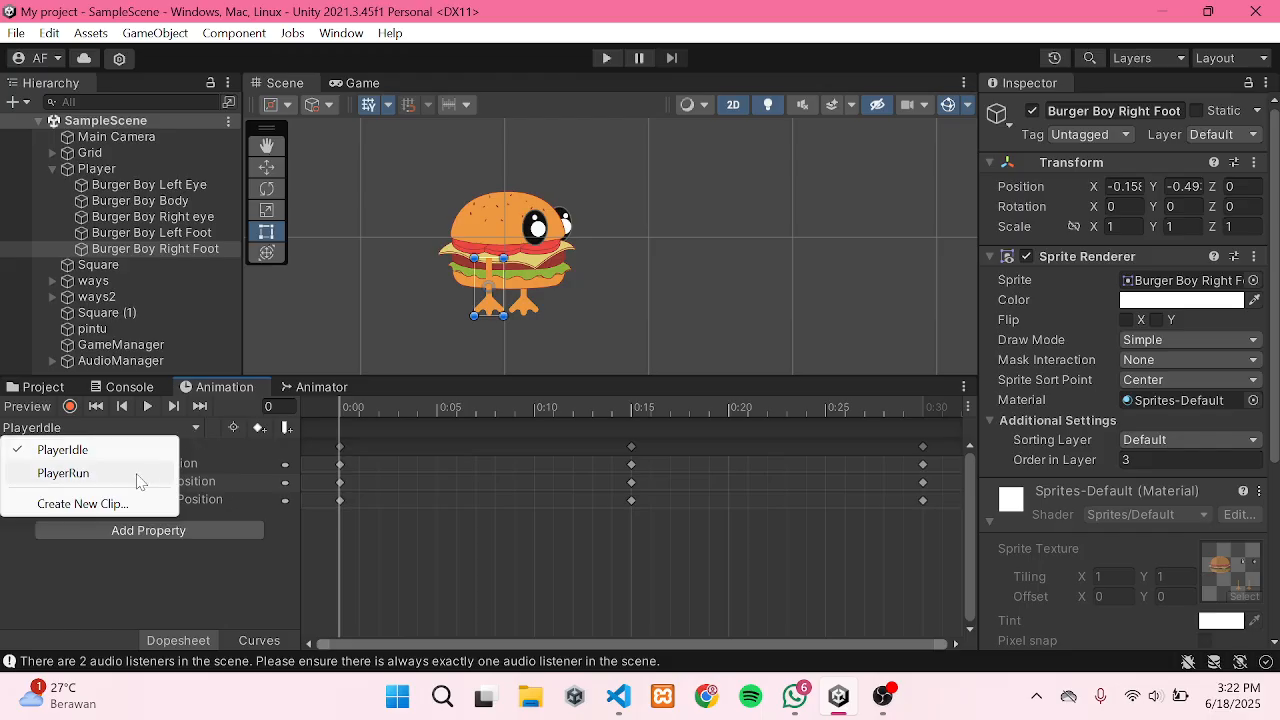
click(340, 35)
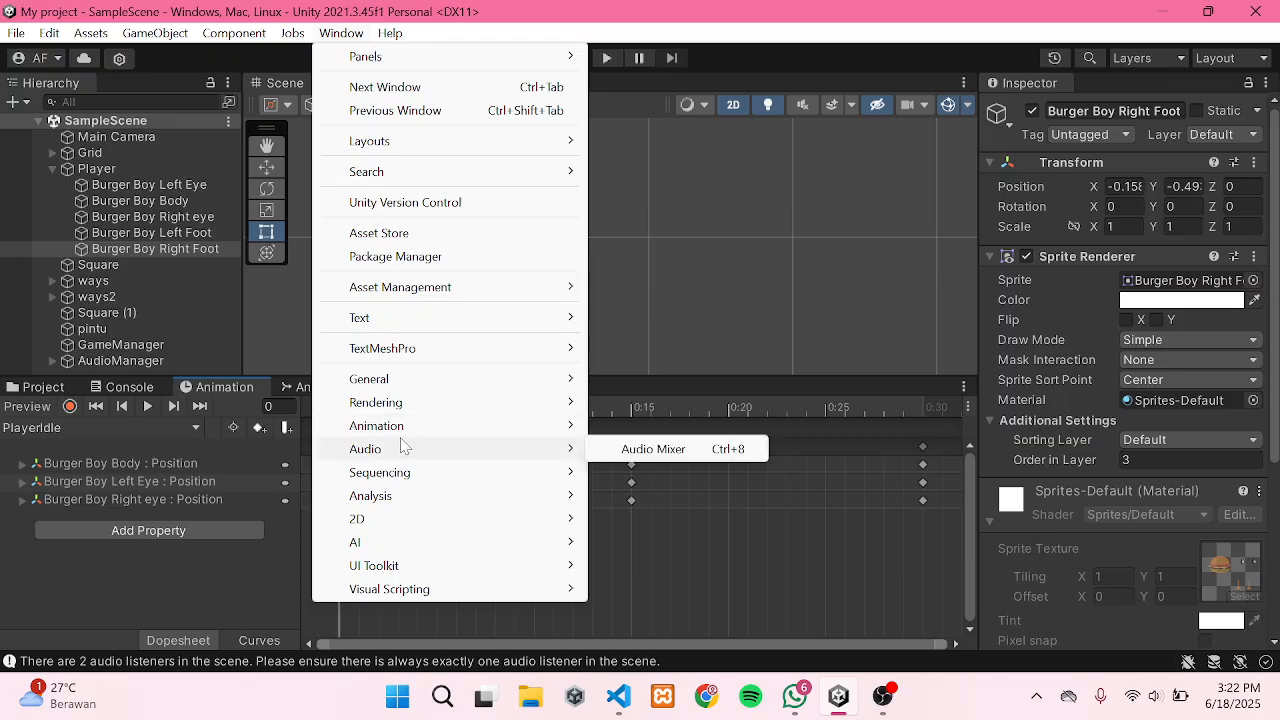
mouse_move(401, 430)
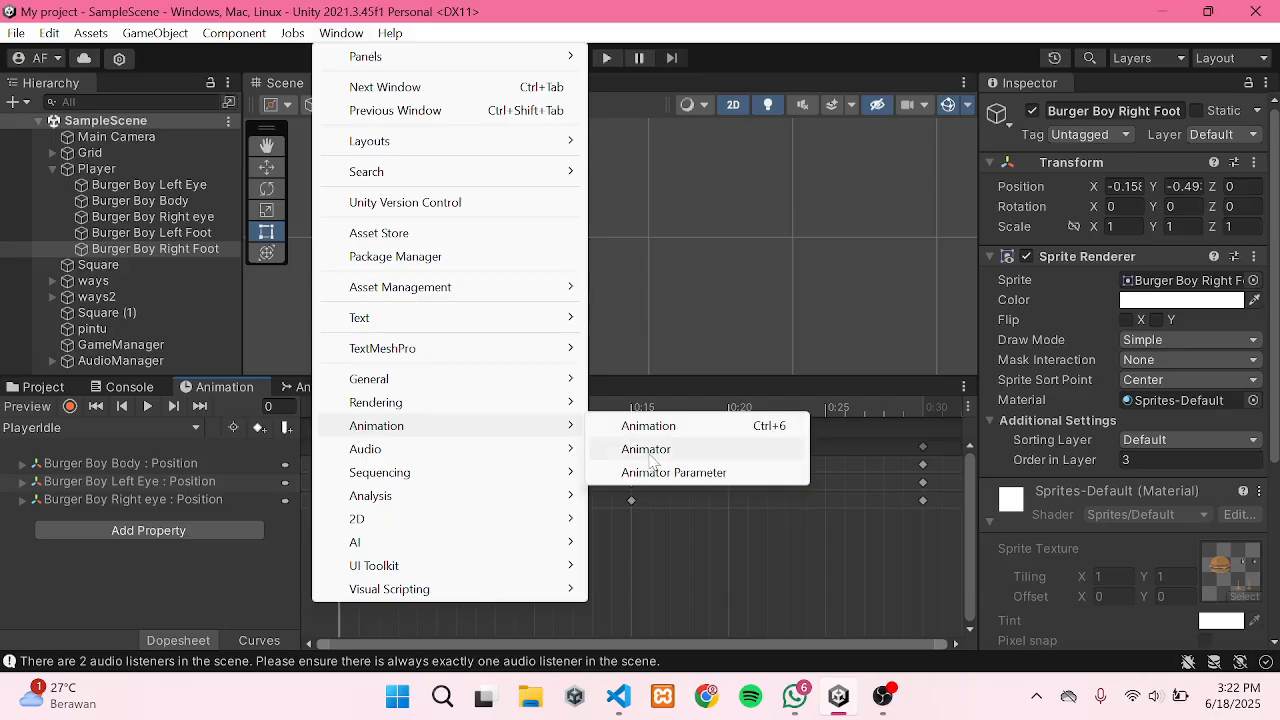
click(647, 450)
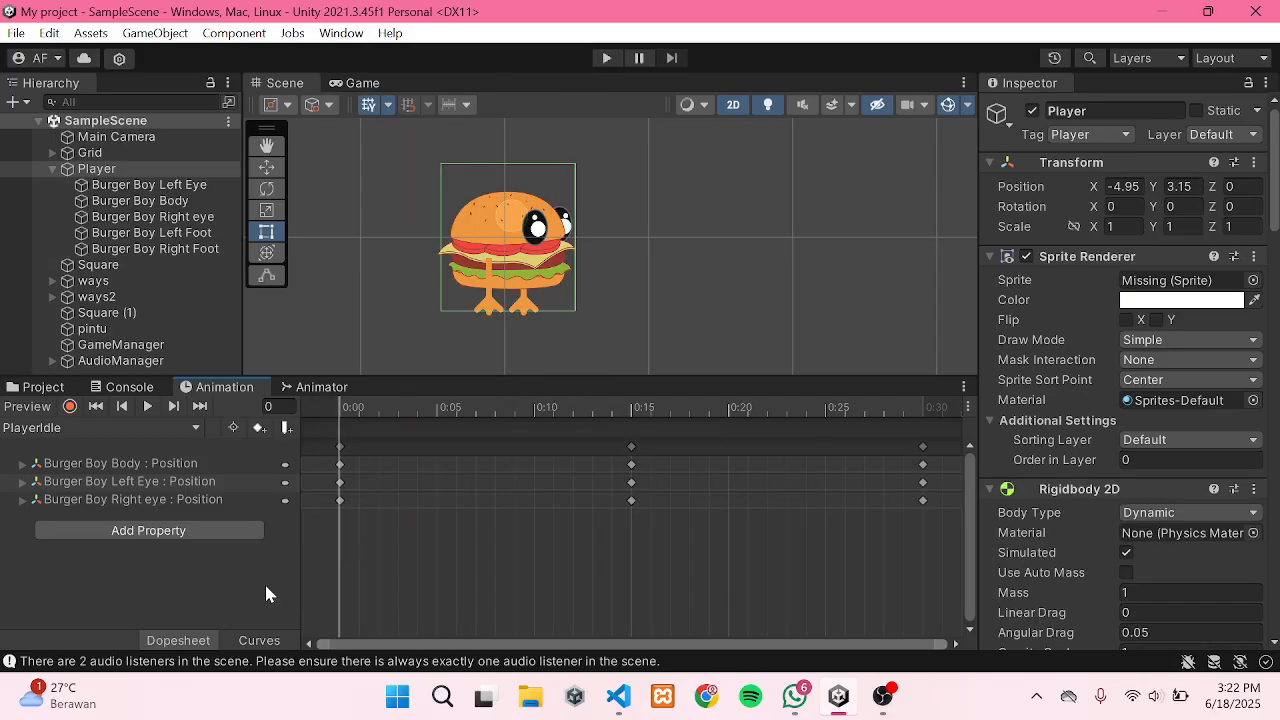
Step: Check the Player's list of animation clips and preview PlayerIdle, stopping the playback
click(130, 428)
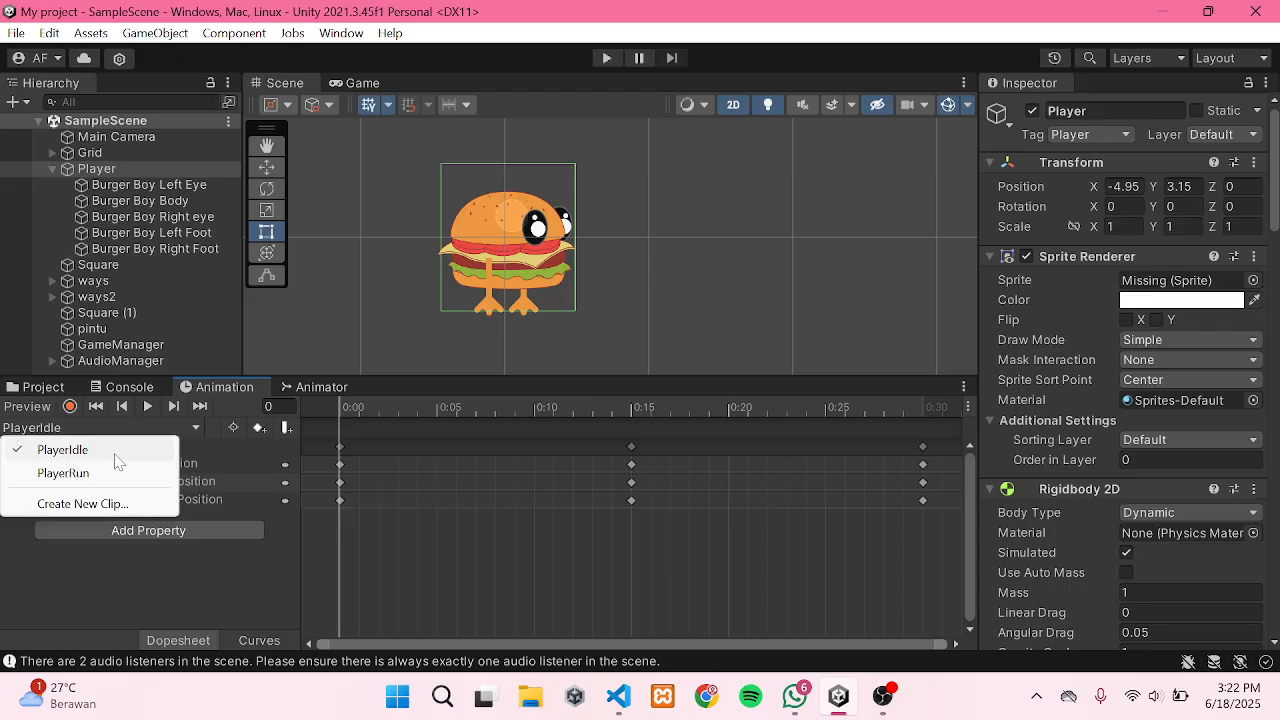
click(101, 562)
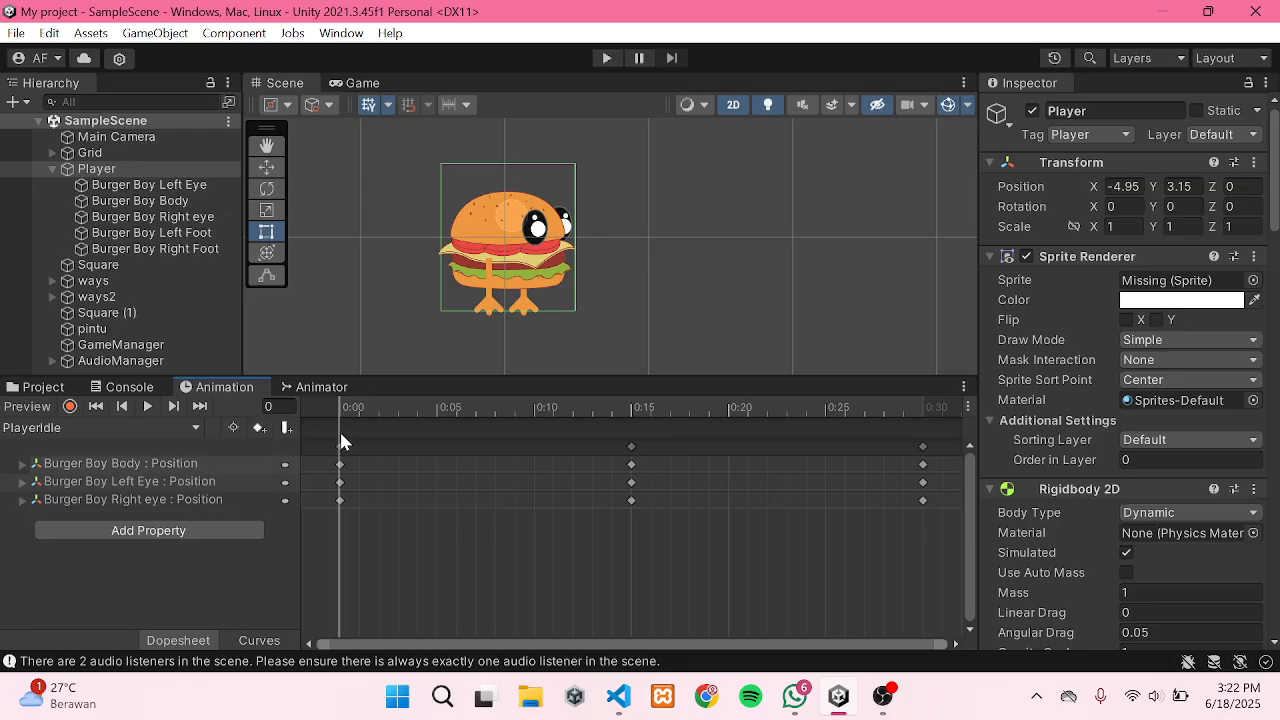
click(148, 409)
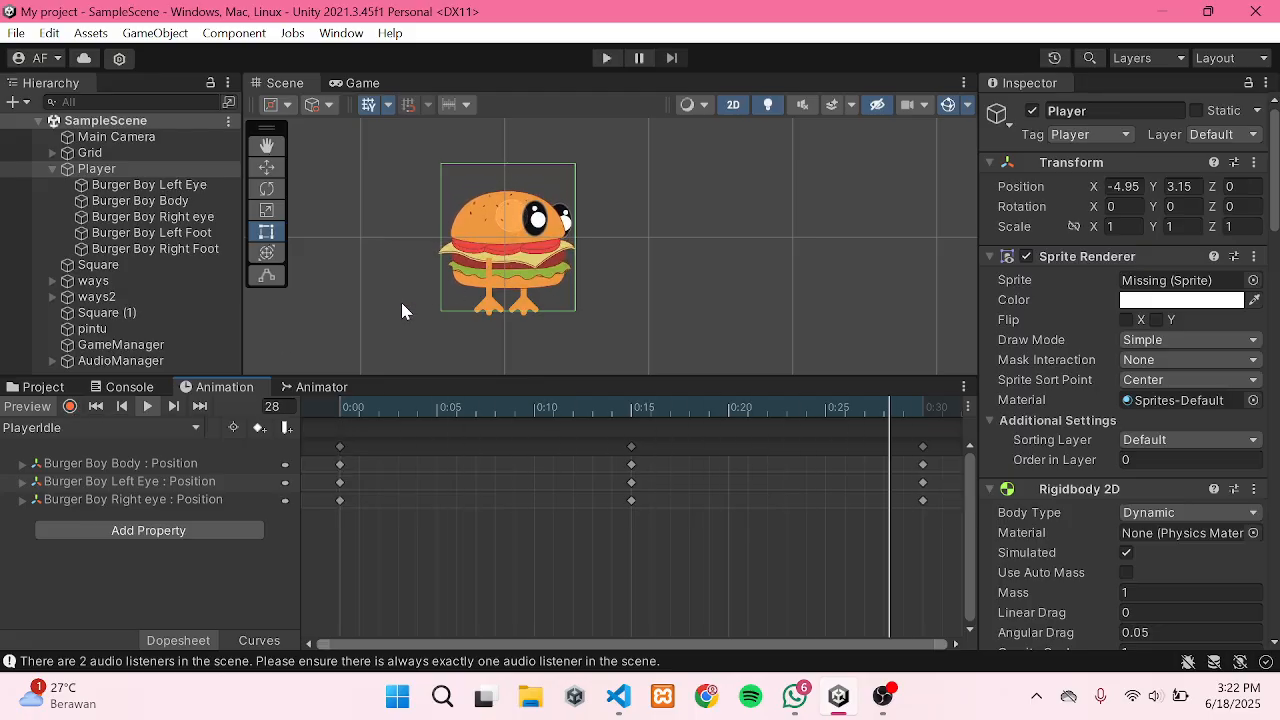
click(148, 407)
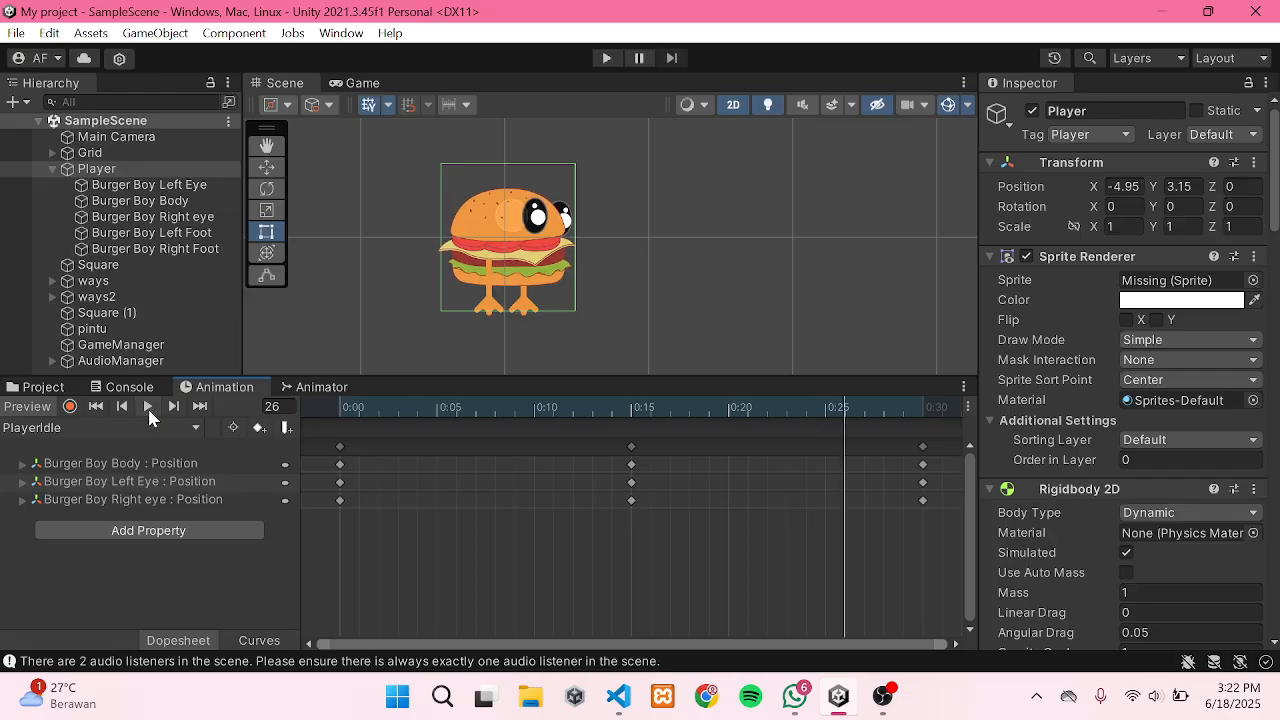
Step: Switch to the PlayerRun clip, scrub through its keyframes to frame 30, and preview its playback
click(197, 429)
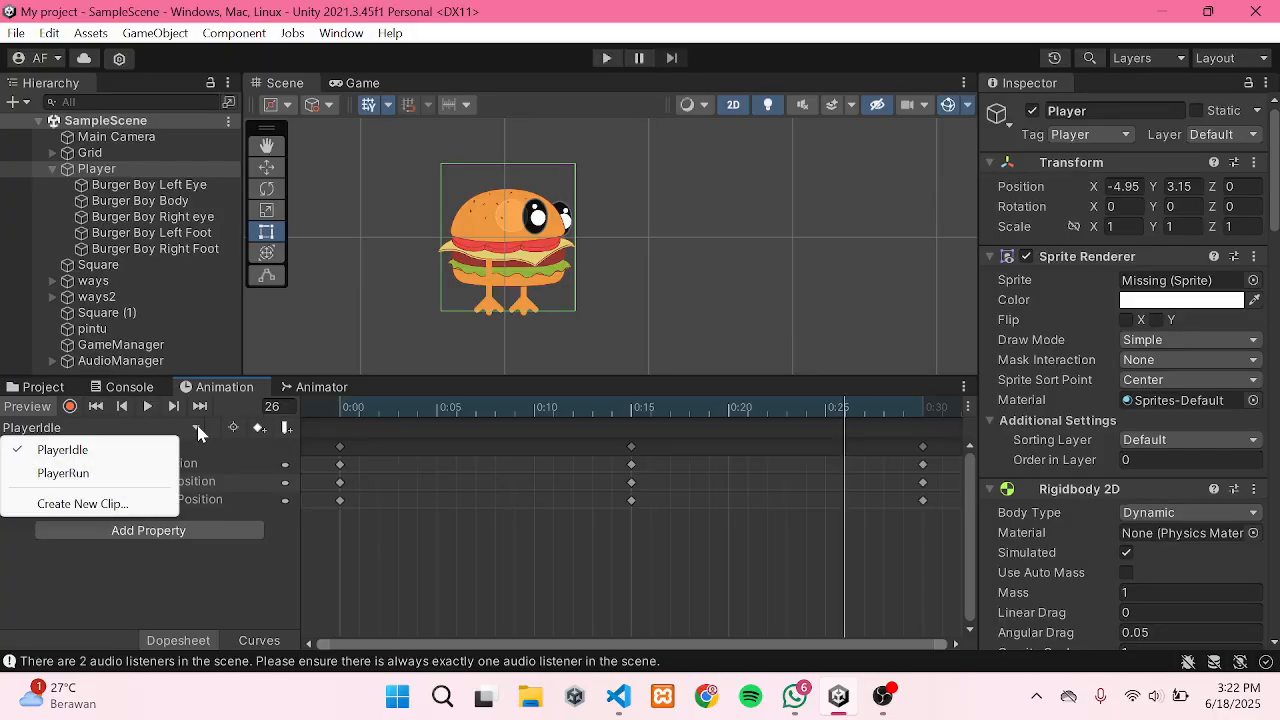
click(163, 475)
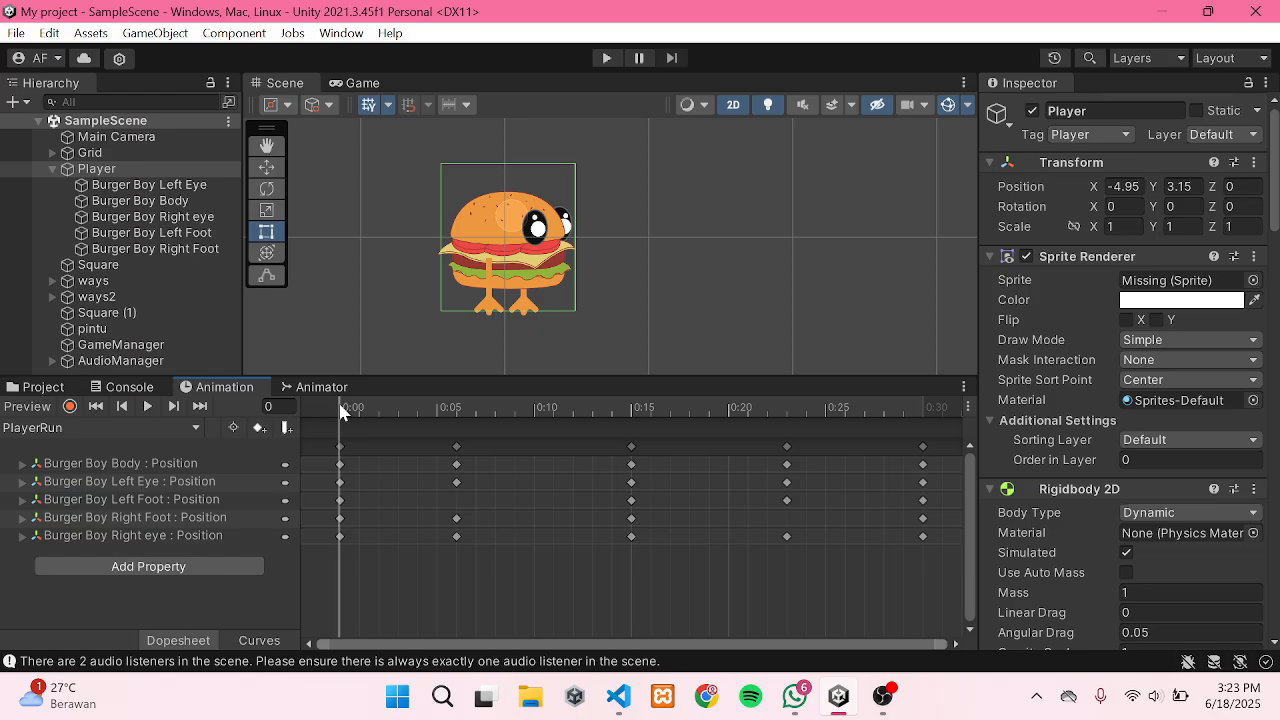
drag(342, 410, 474, 430)
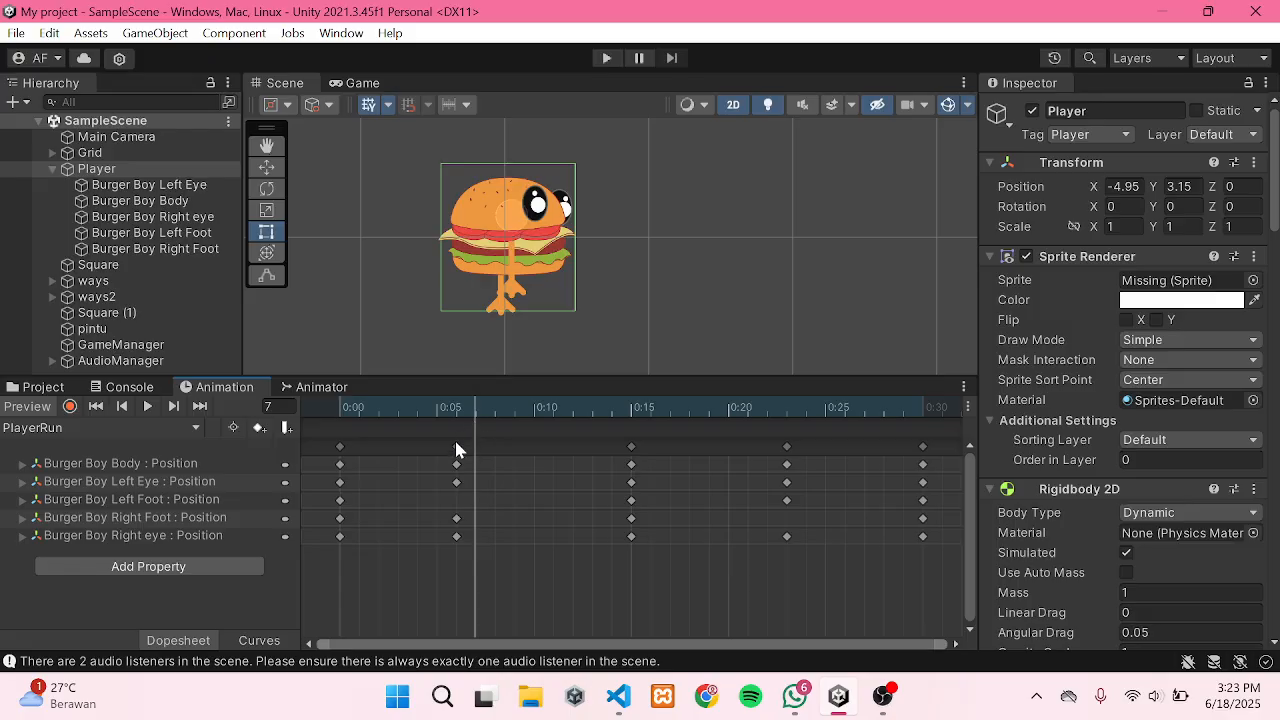
click(456, 446)
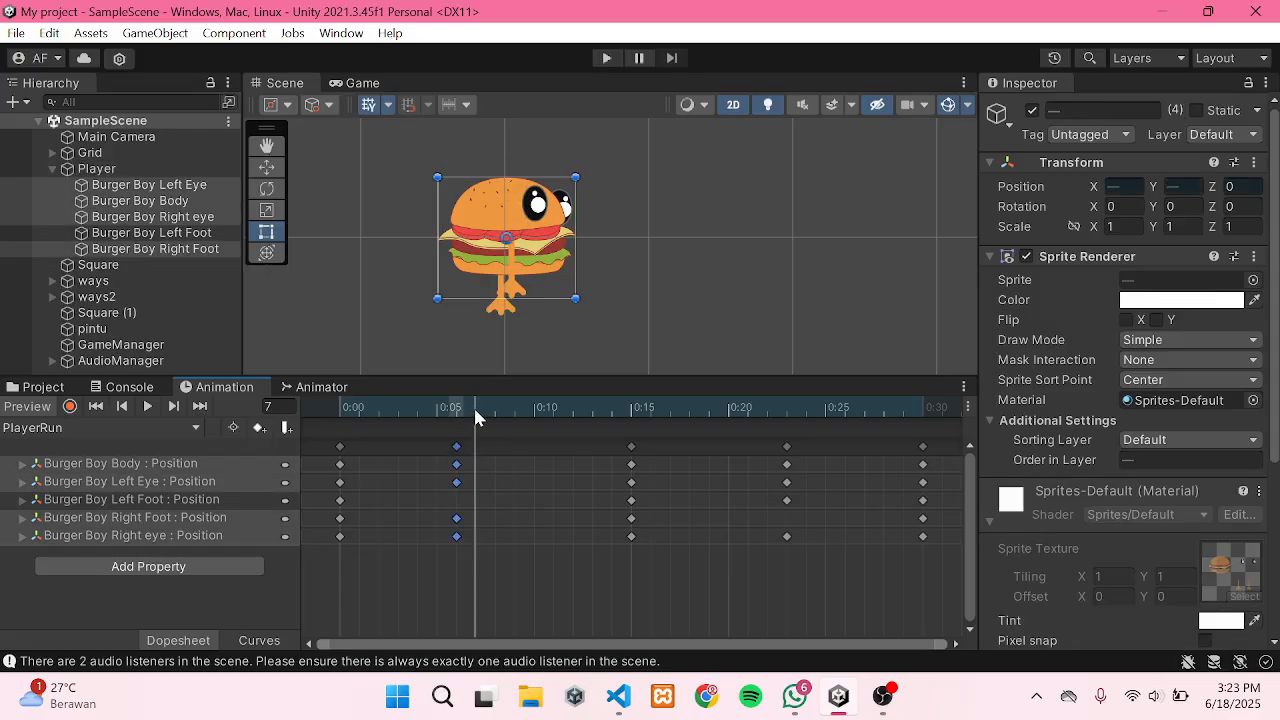
drag(476, 418, 921, 455)
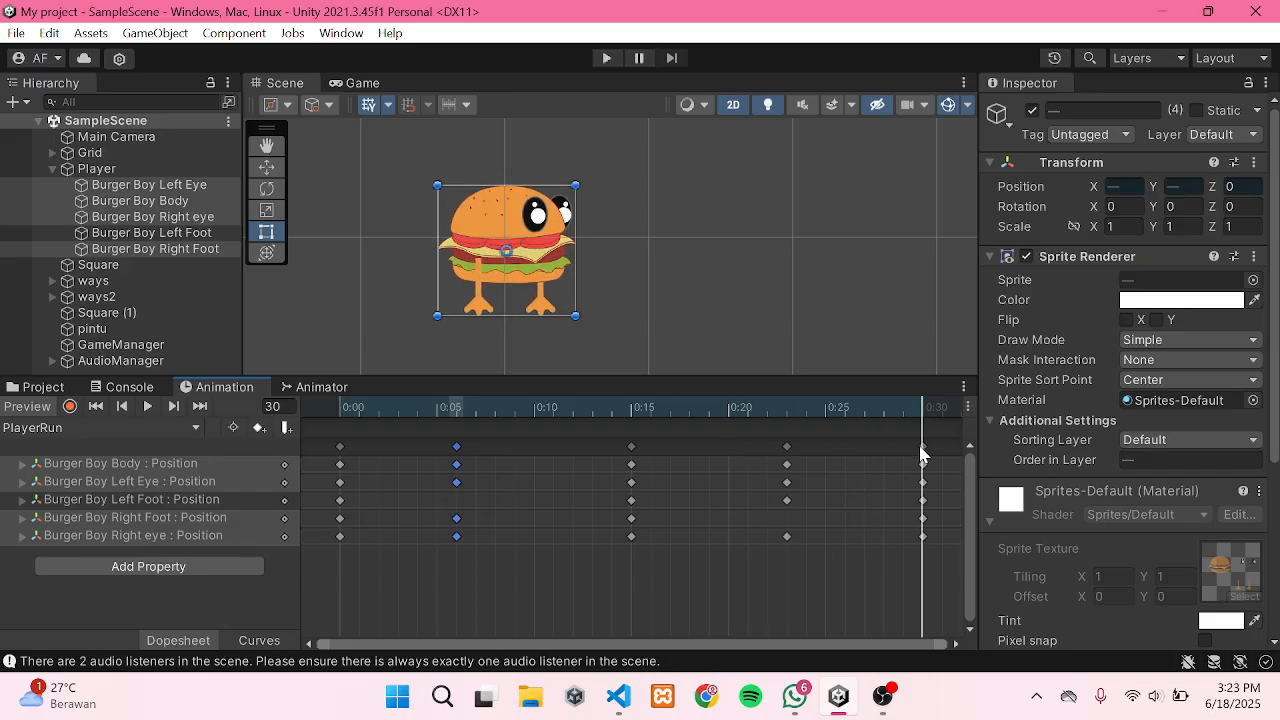
click(147, 406)
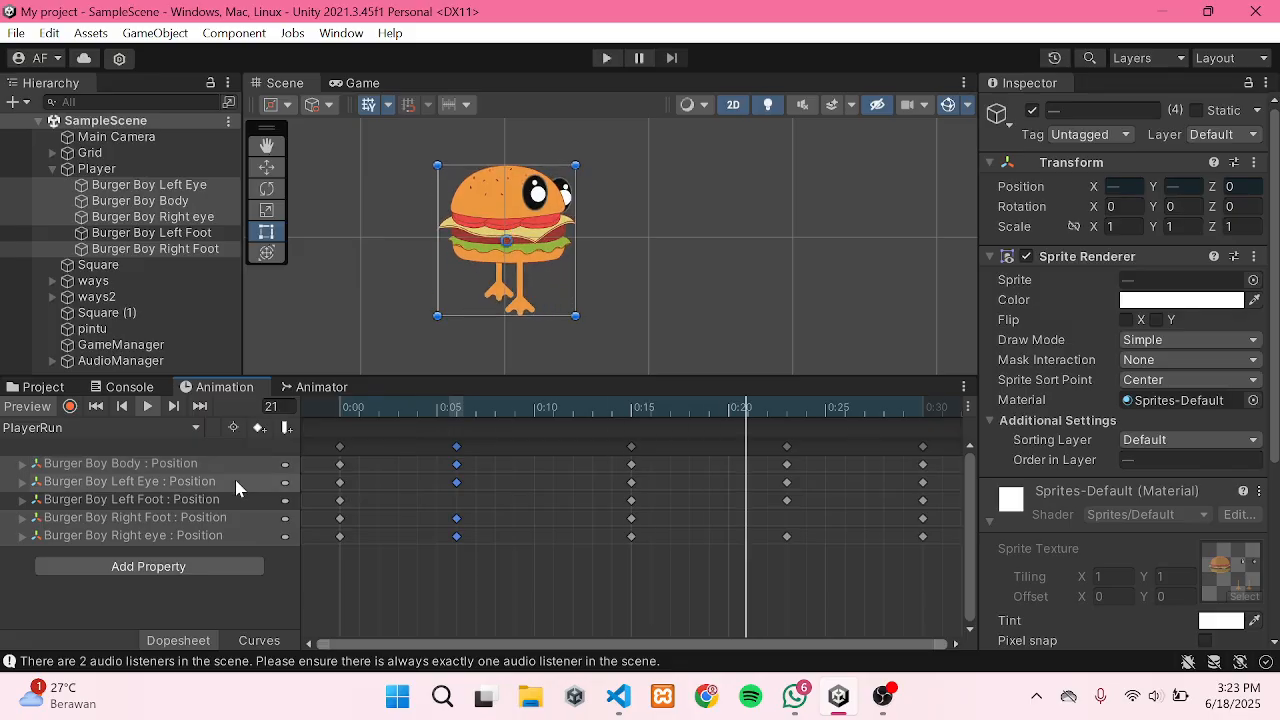
click(147, 406)
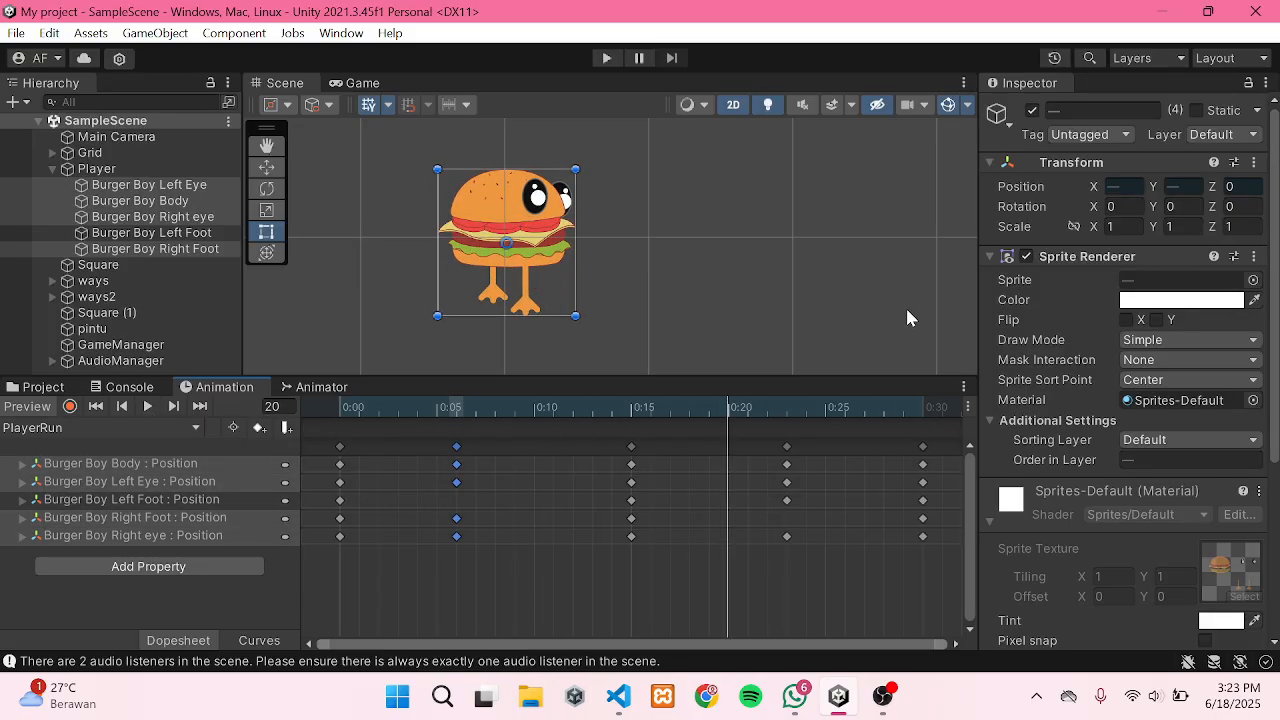
Step: Show the Player's state machine and parameters in the Animator
scroll(1123, 399, down, 5)
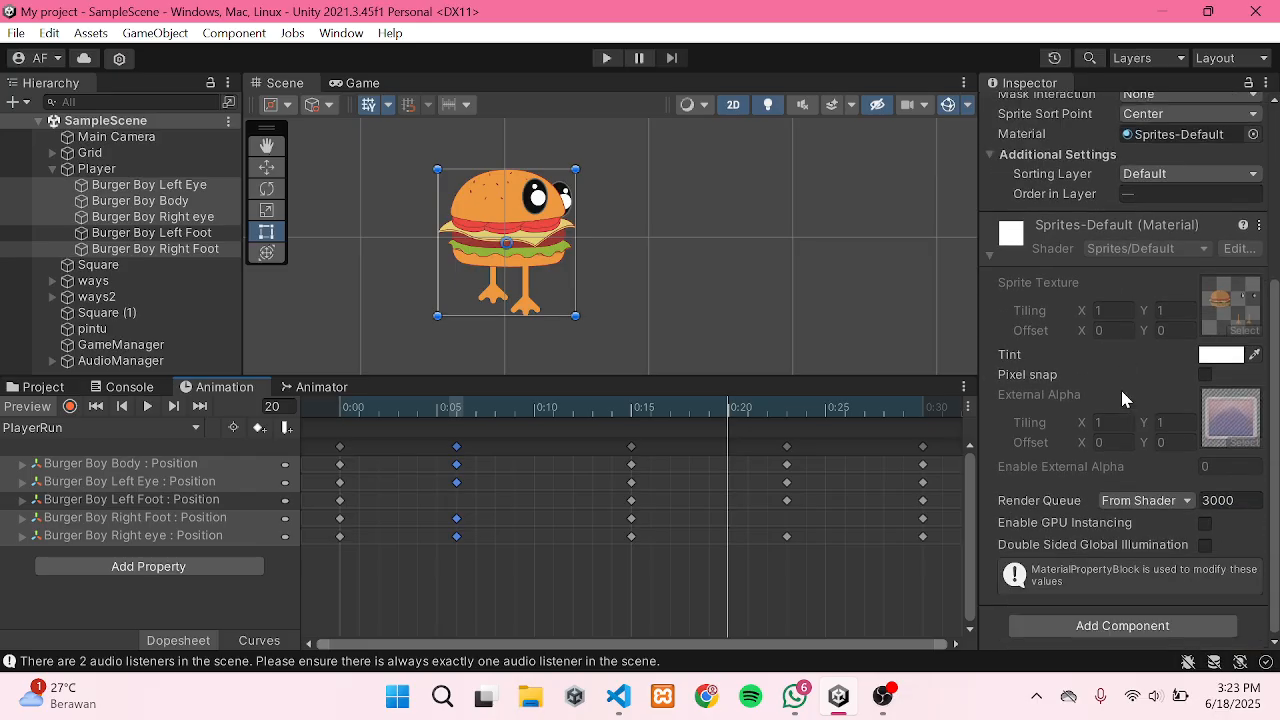
click(322, 387)
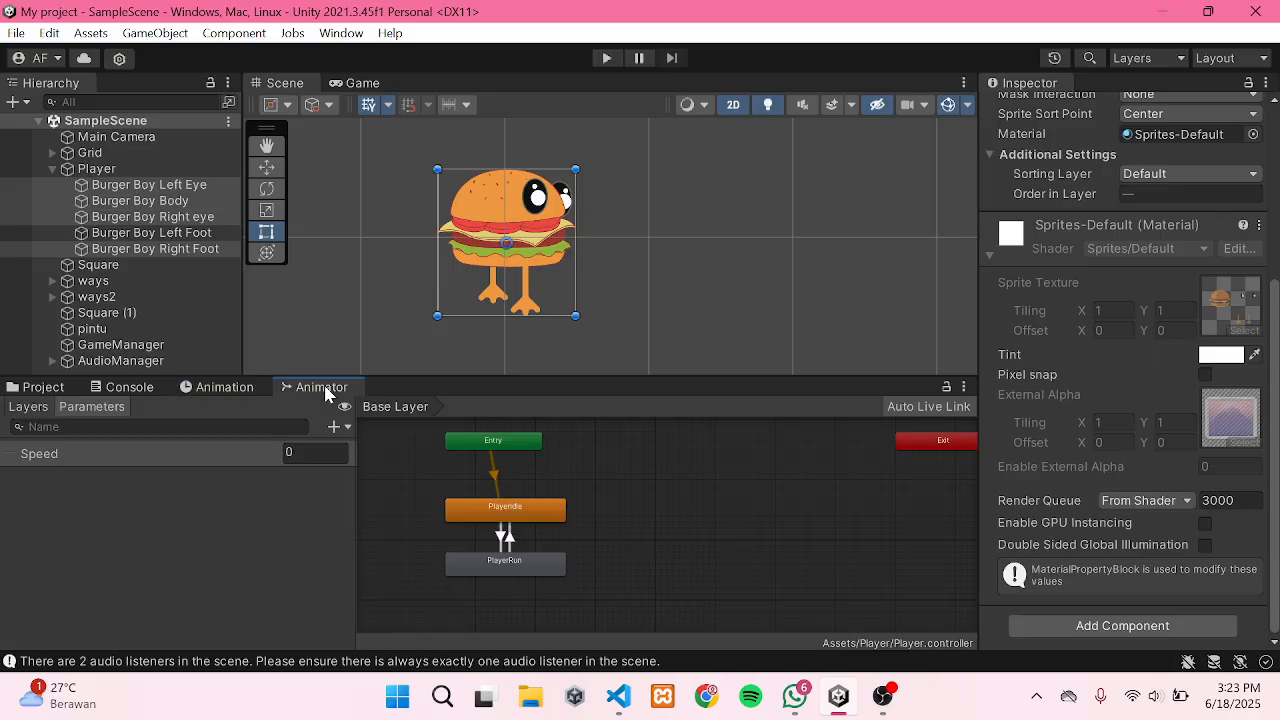
Step: Look over the actions available for the PlayerIdle state and the parameter types that can be added beside Speed
right_click(556, 518)
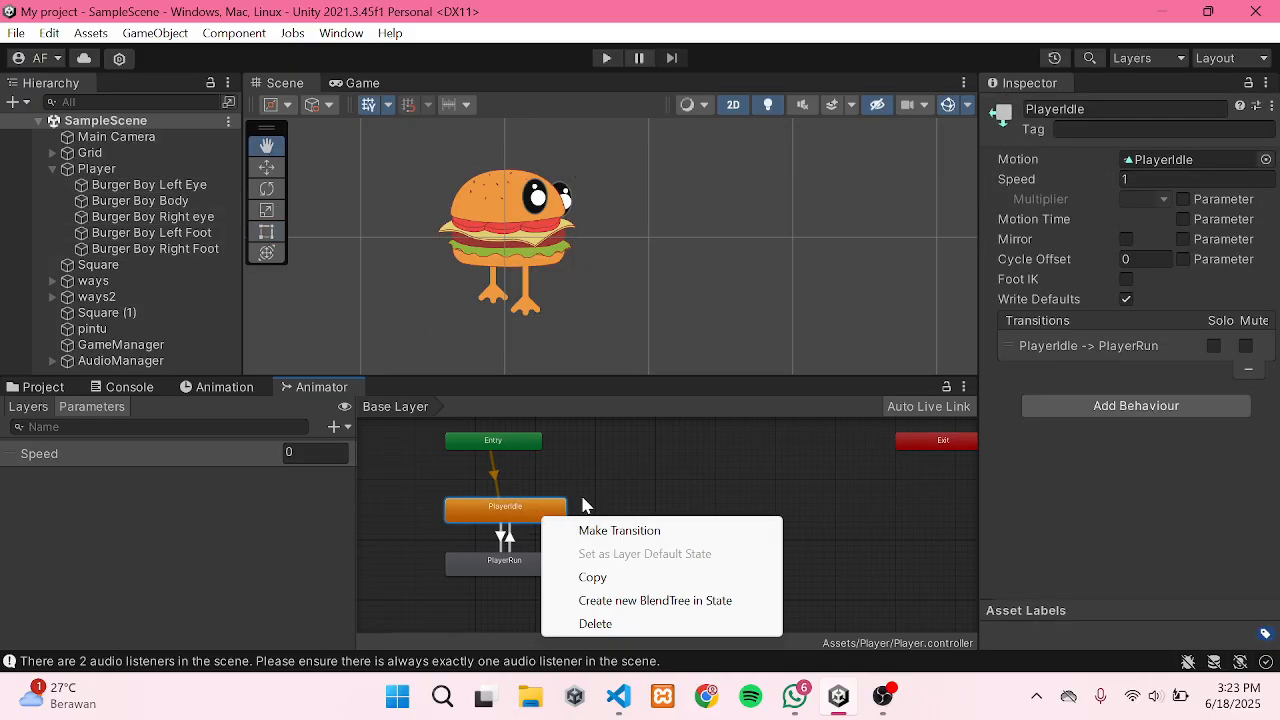
click(604, 503)
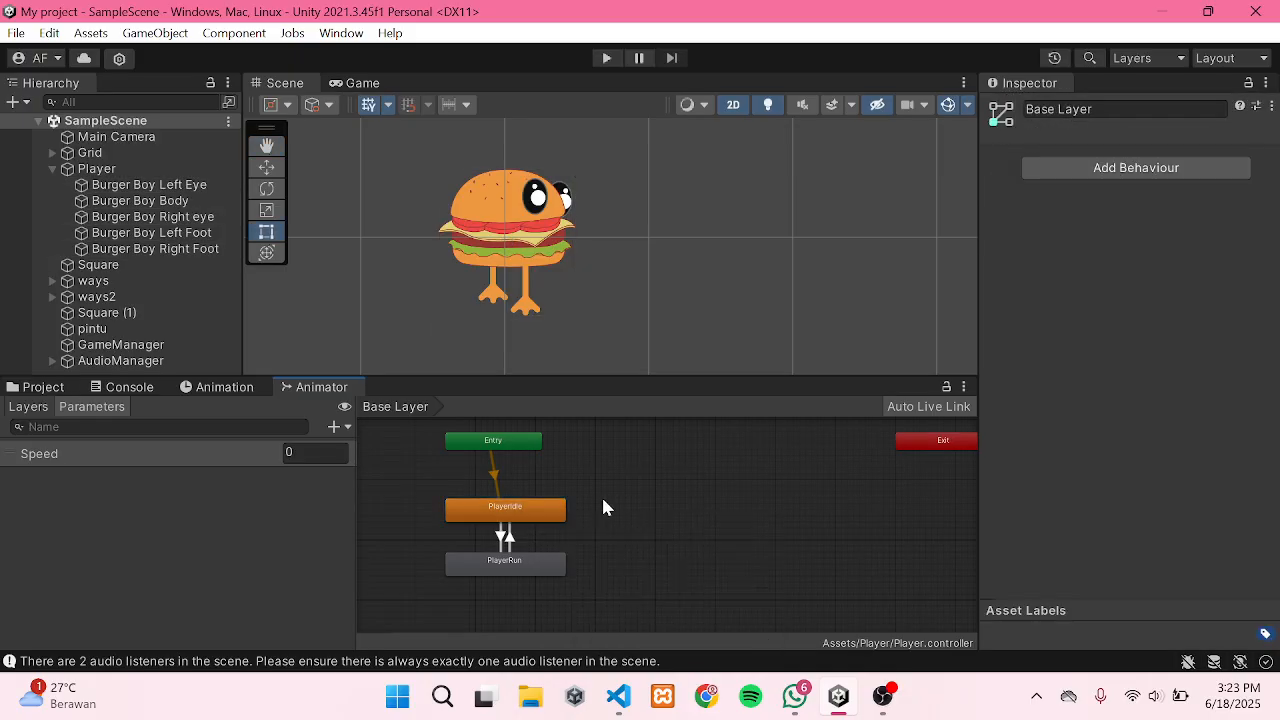
click(346, 431)
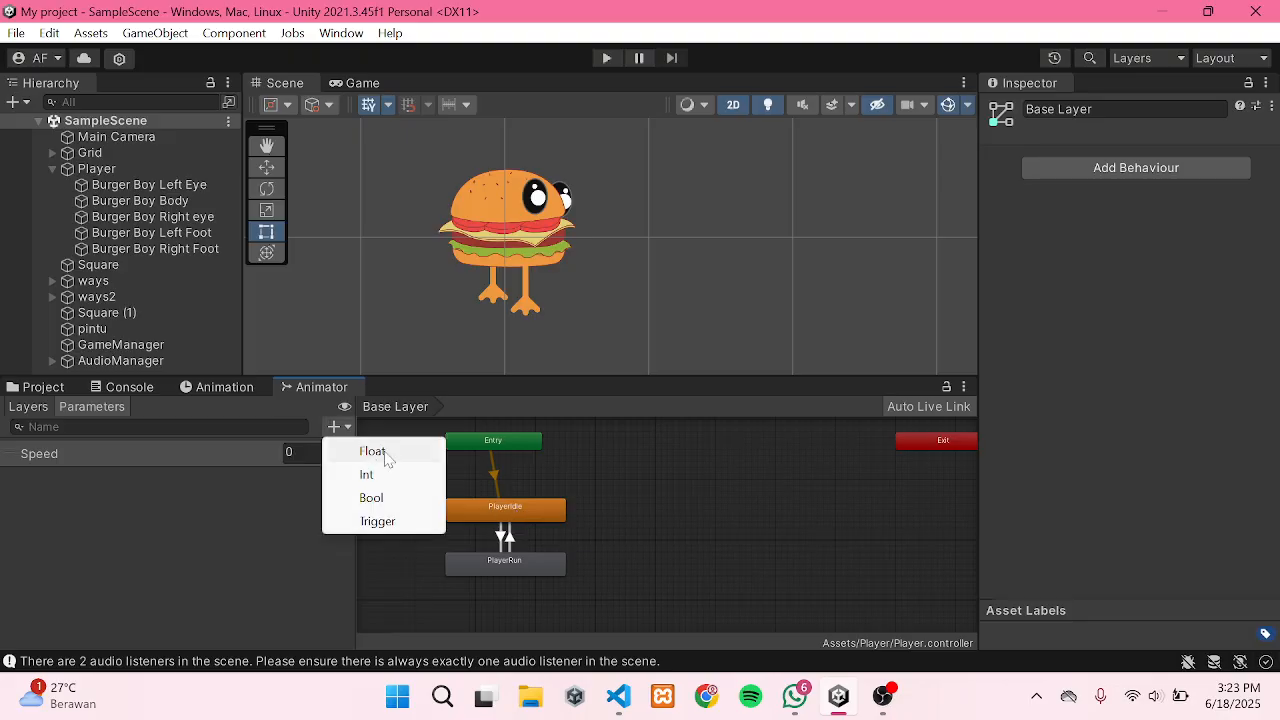
click(632, 475)
Step: Inspect the settings of the PlayerIdle state and the default state of the Entry node
click(541, 525)
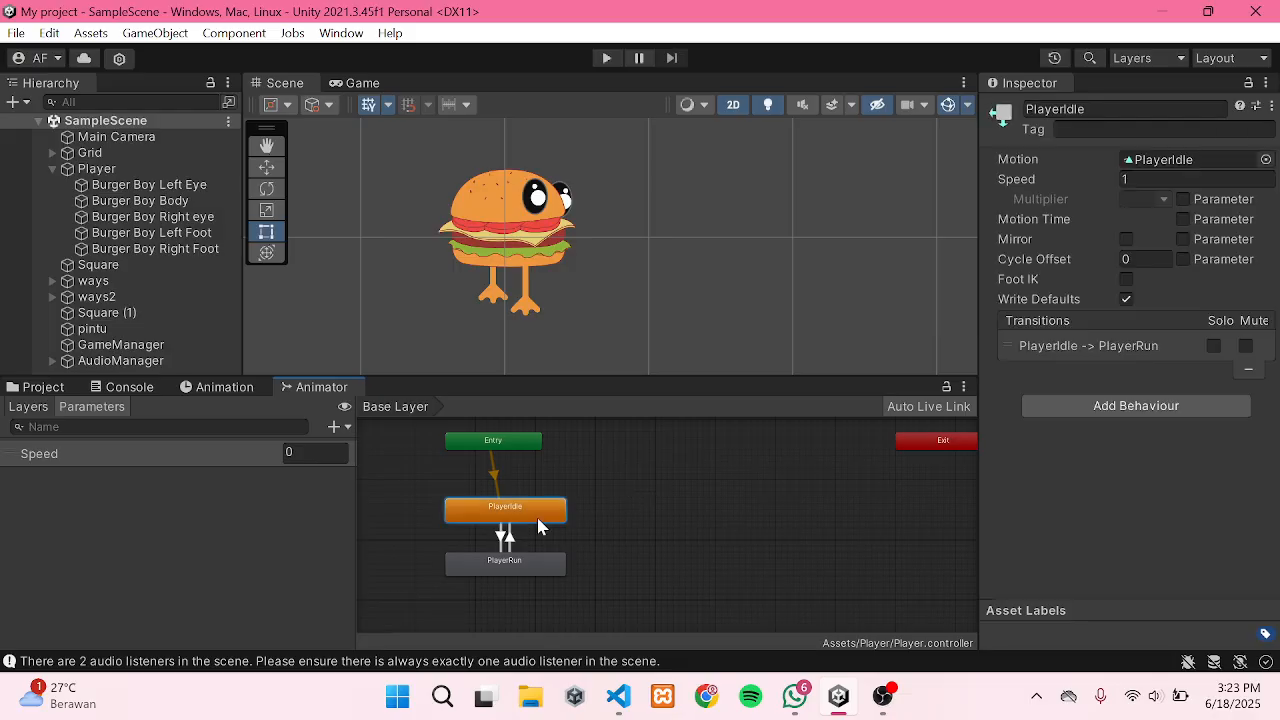
click(601, 487)
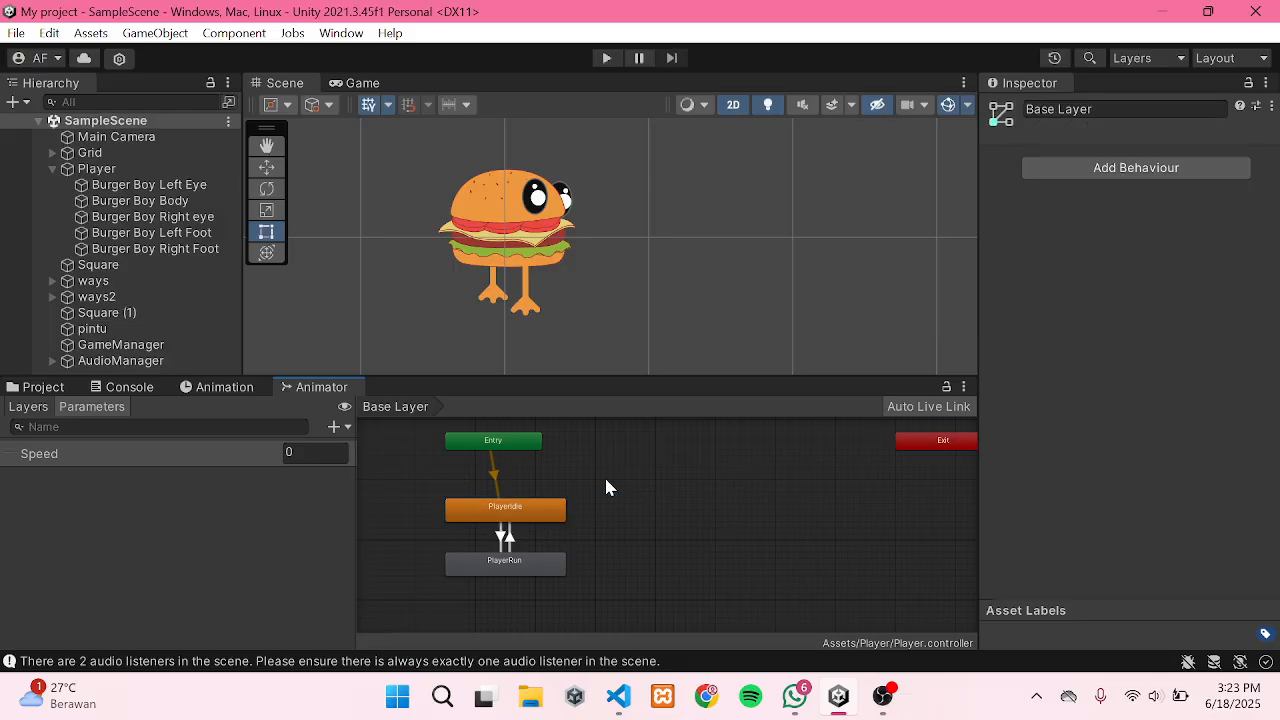
click(527, 517)
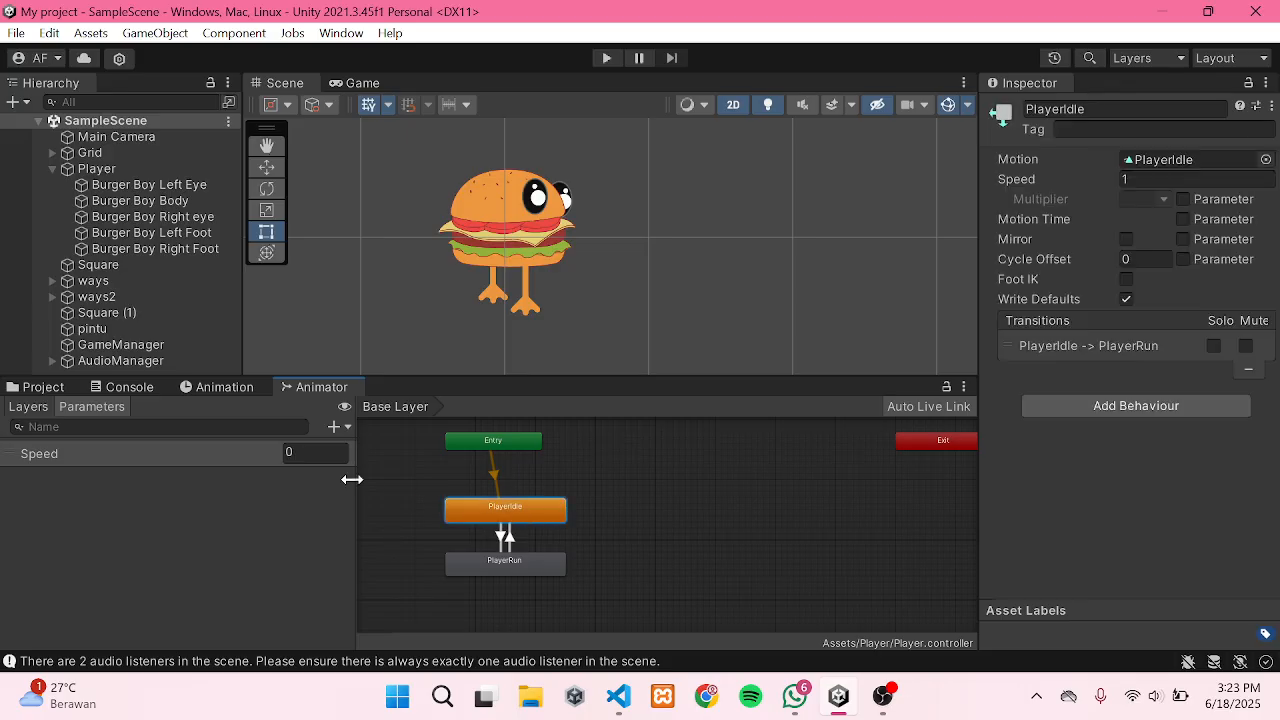
click(473, 450)
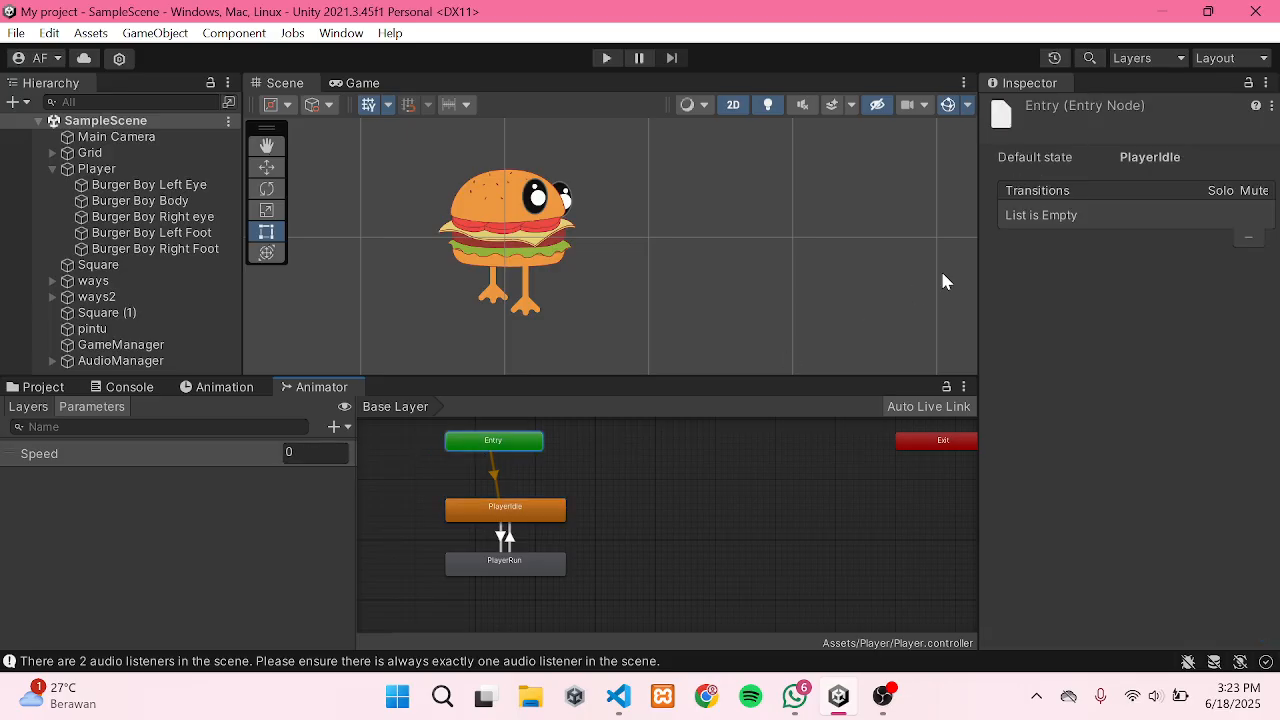
Step: Revisit the PlayerRun clip's keyframes in the Animation window and return to the PlayerIdle state in the Animator
click(212, 390)
drag(208, 399, 291, 388)
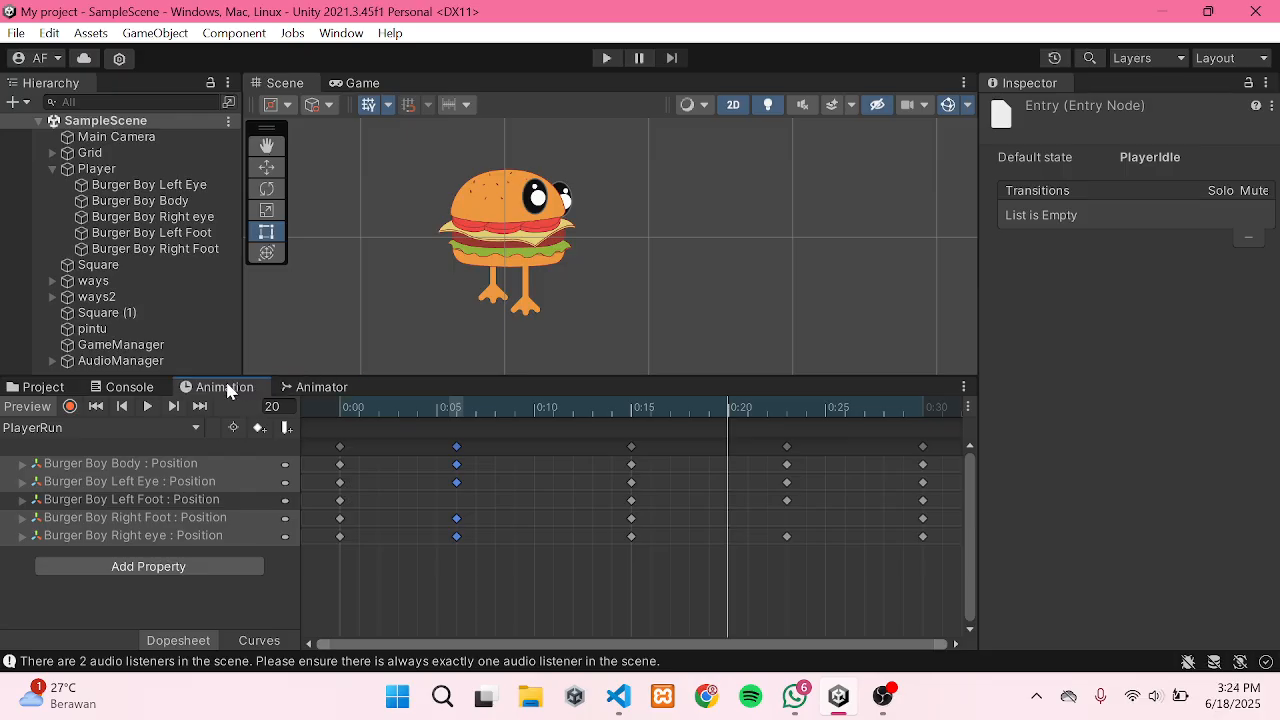
click(291, 387)
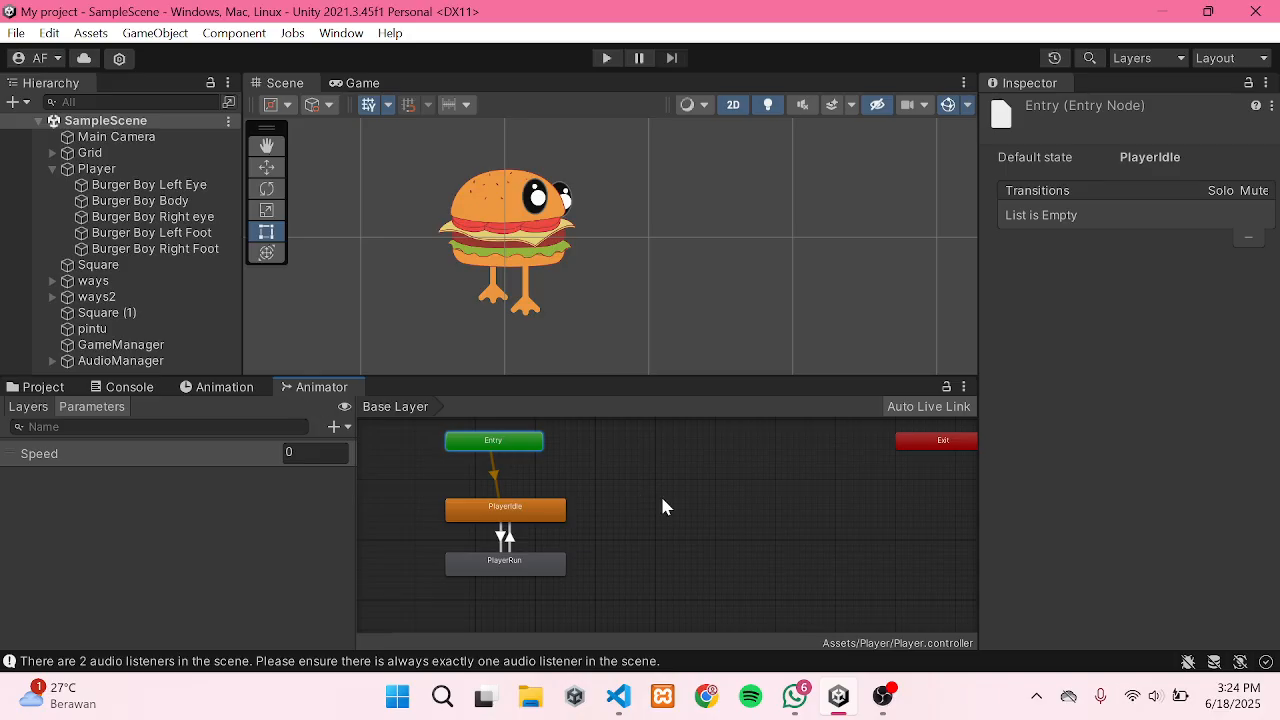
click(662, 507)
click(557, 511)
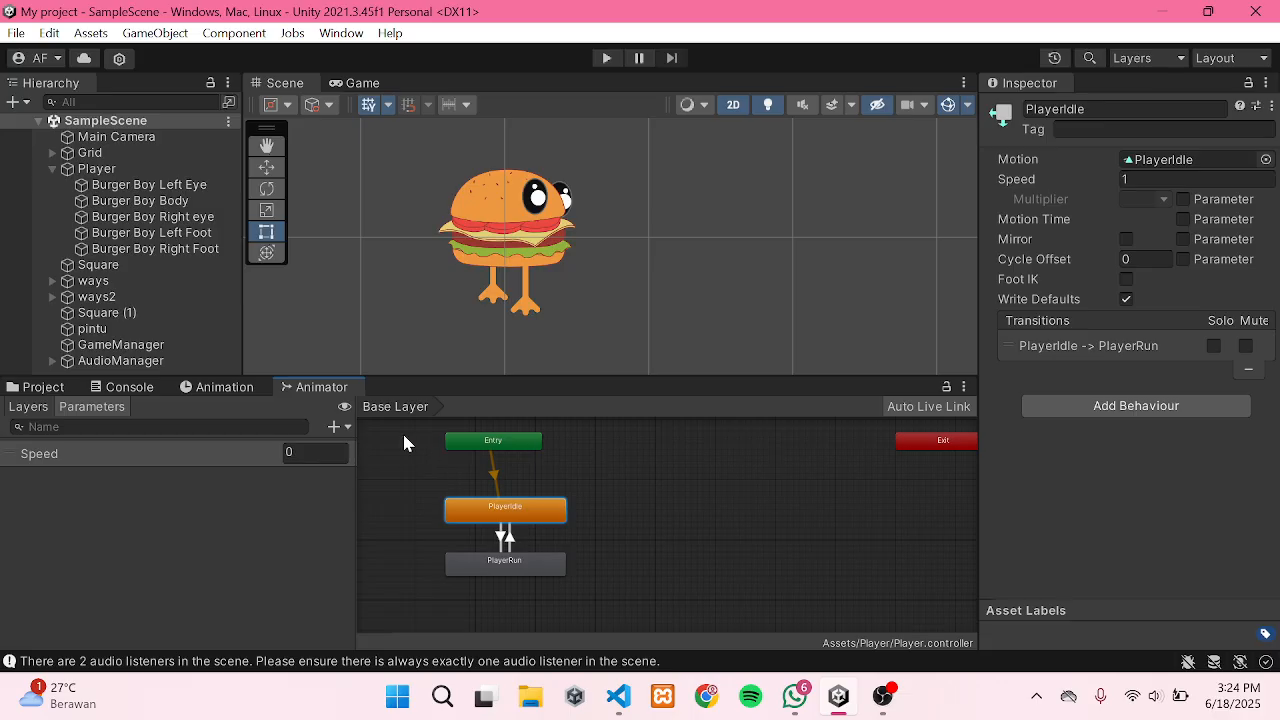
Step: Examine the exit-time setting and Speed condition of both transitions between PlayerIdle and PlayerRun
click(334, 427)
drag(574, 488, 503, 538)
click(505, 537)
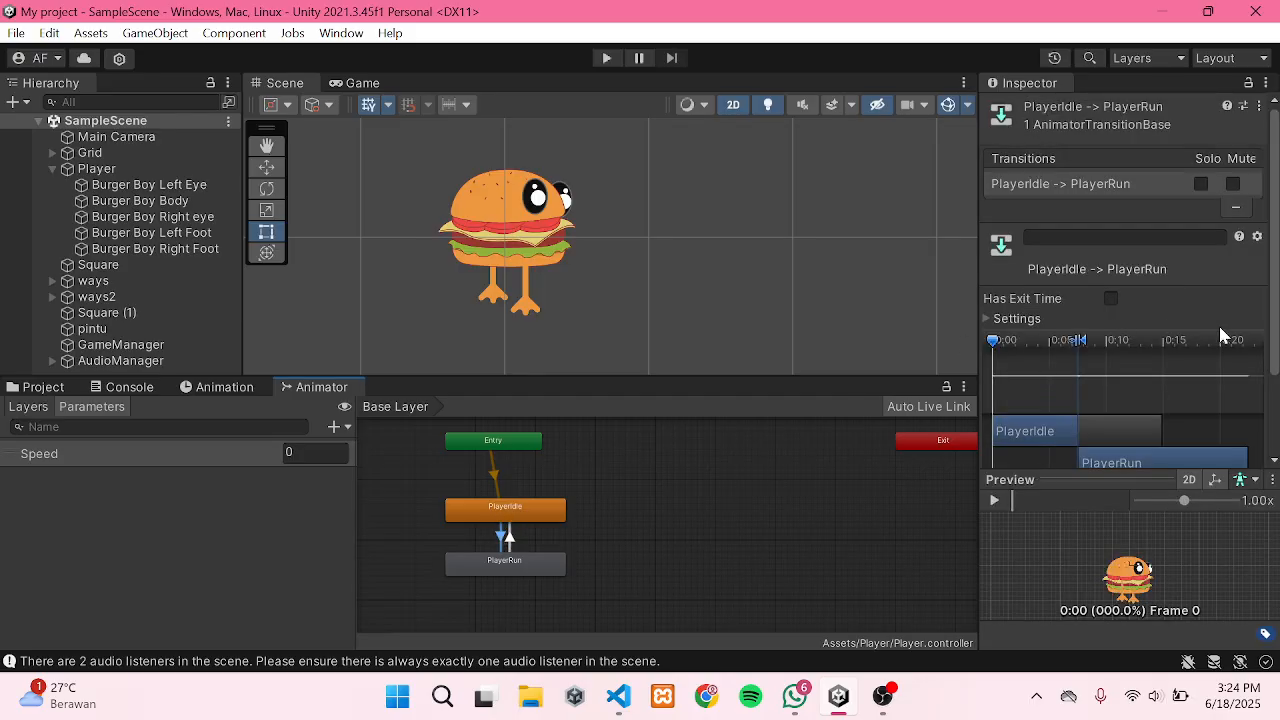
scroll(1218, 323, down, 3)
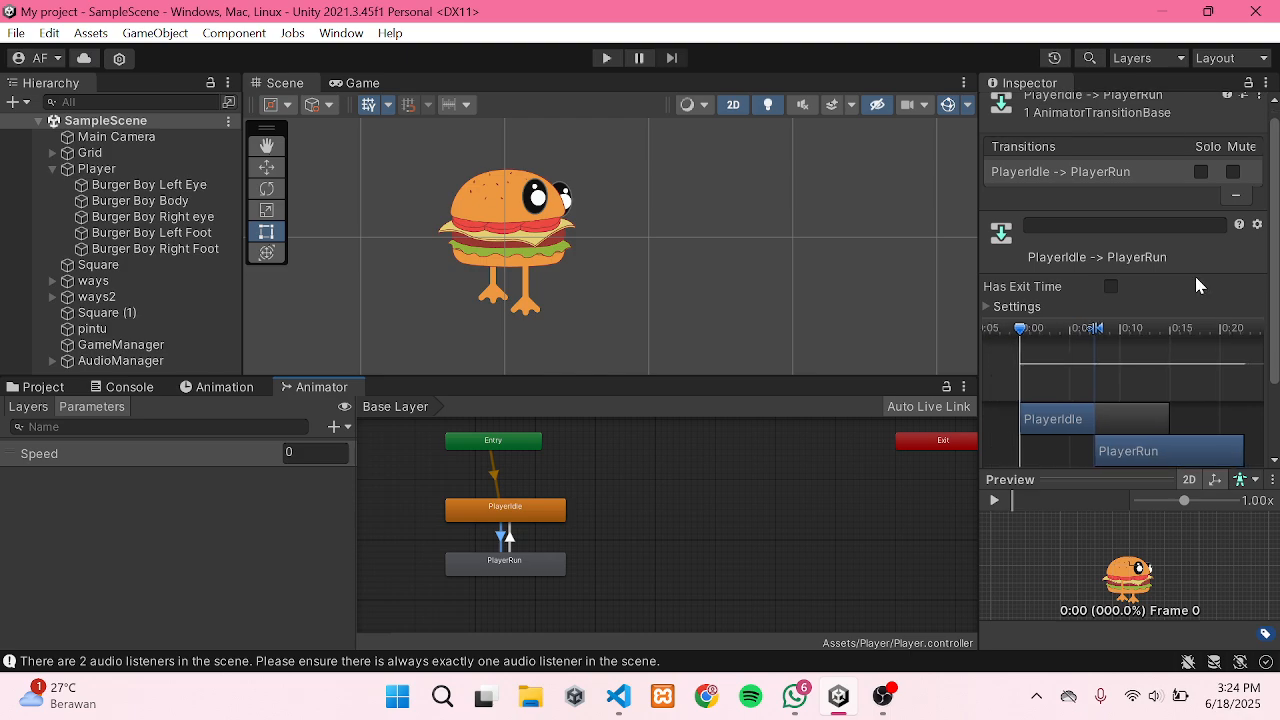
scroll(1194, 273, down, 2)
scroll(1186, 225, down, 2)
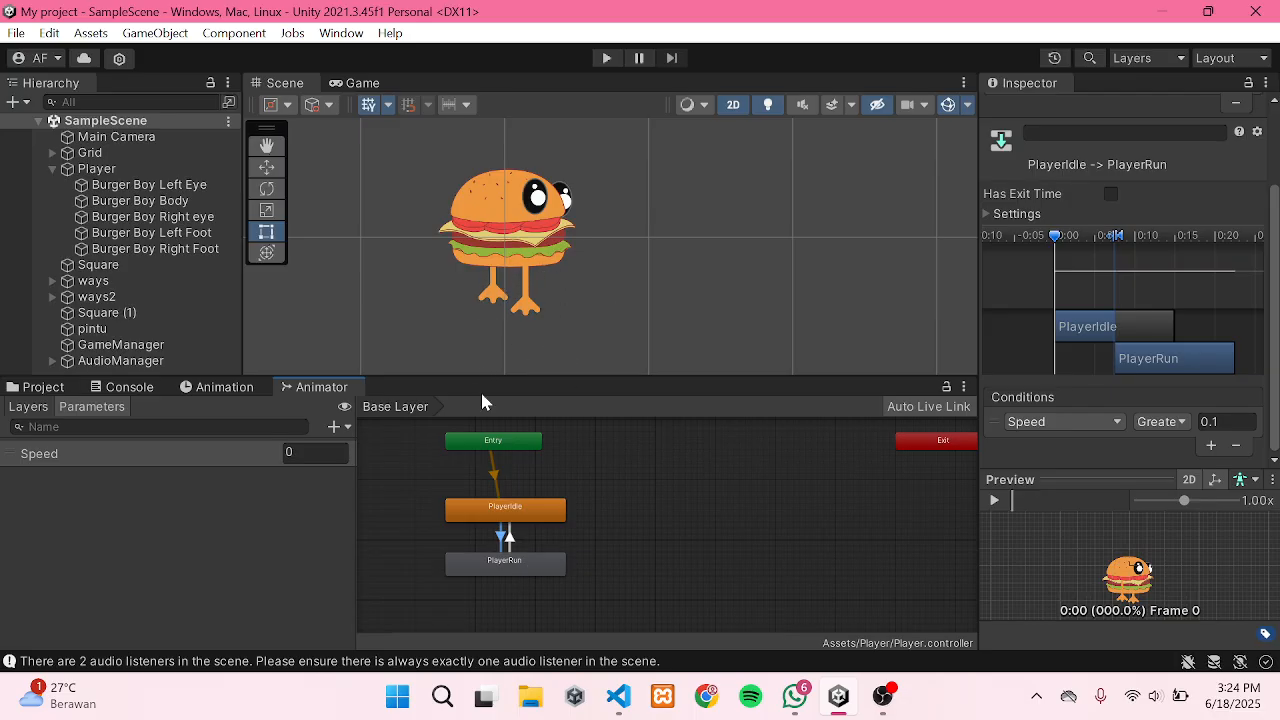
click(509, 541)
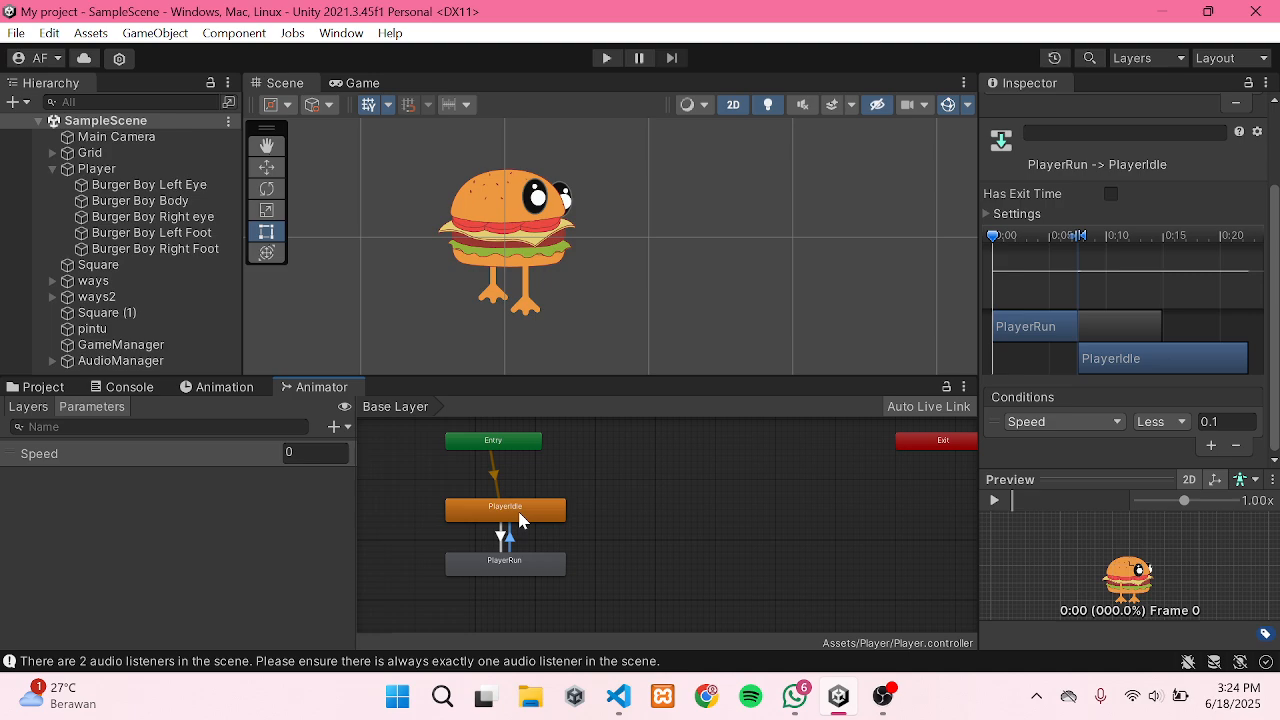
click(277, 535)
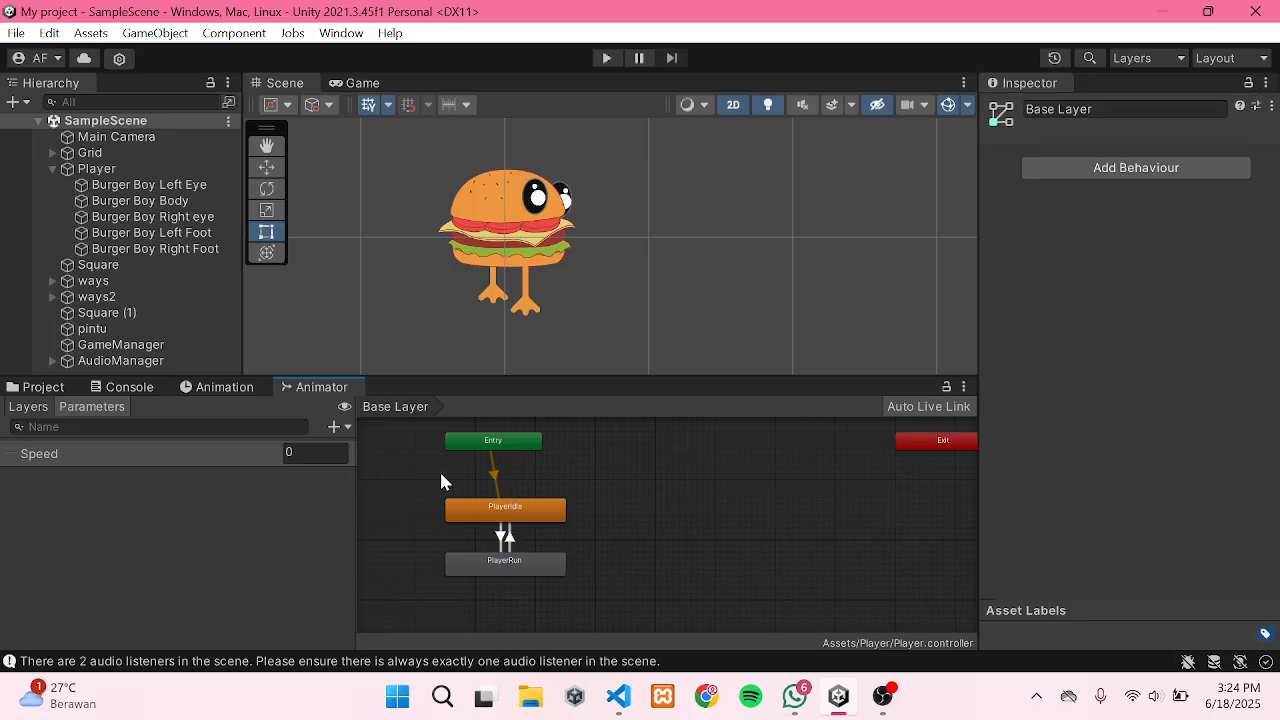
Step: Select the Player object and display the project's Player asset folder
click(160, 170)
click(48, 387)
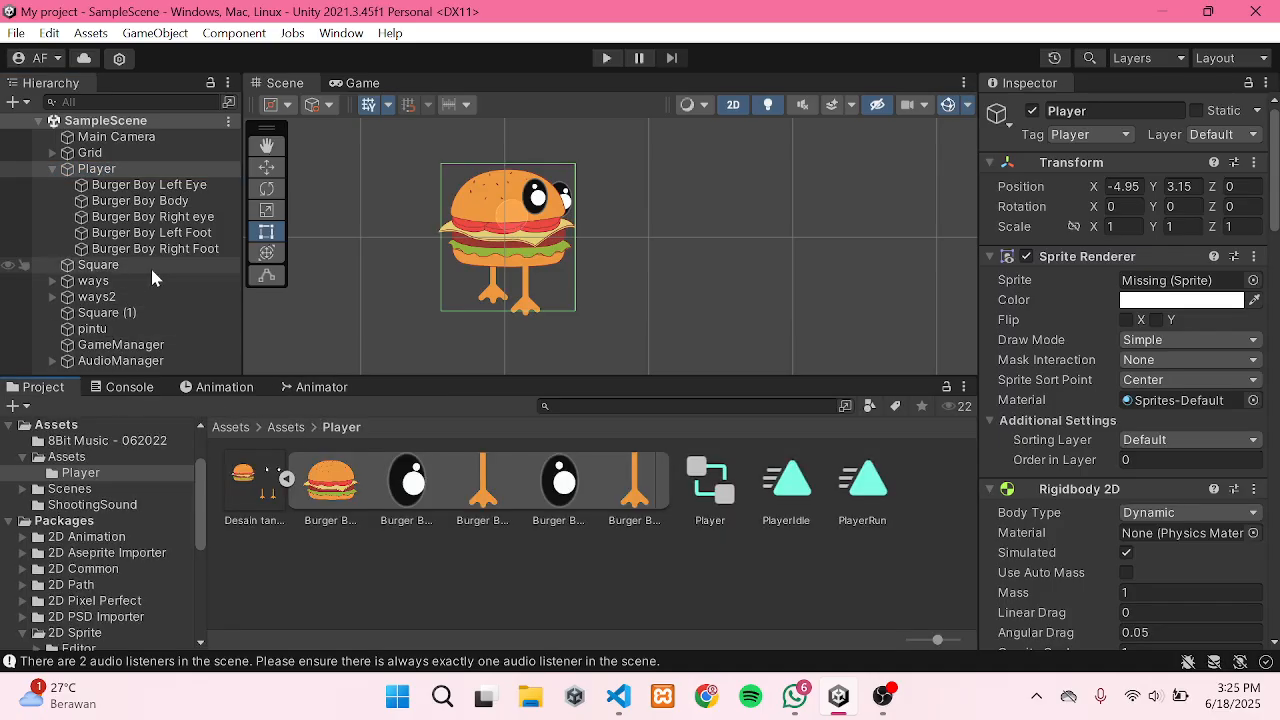
Step: Switch to PlayerMoves.cs in Visual Studio Code and review its field declarations, including the public Animator variable
key(alt+Tab)
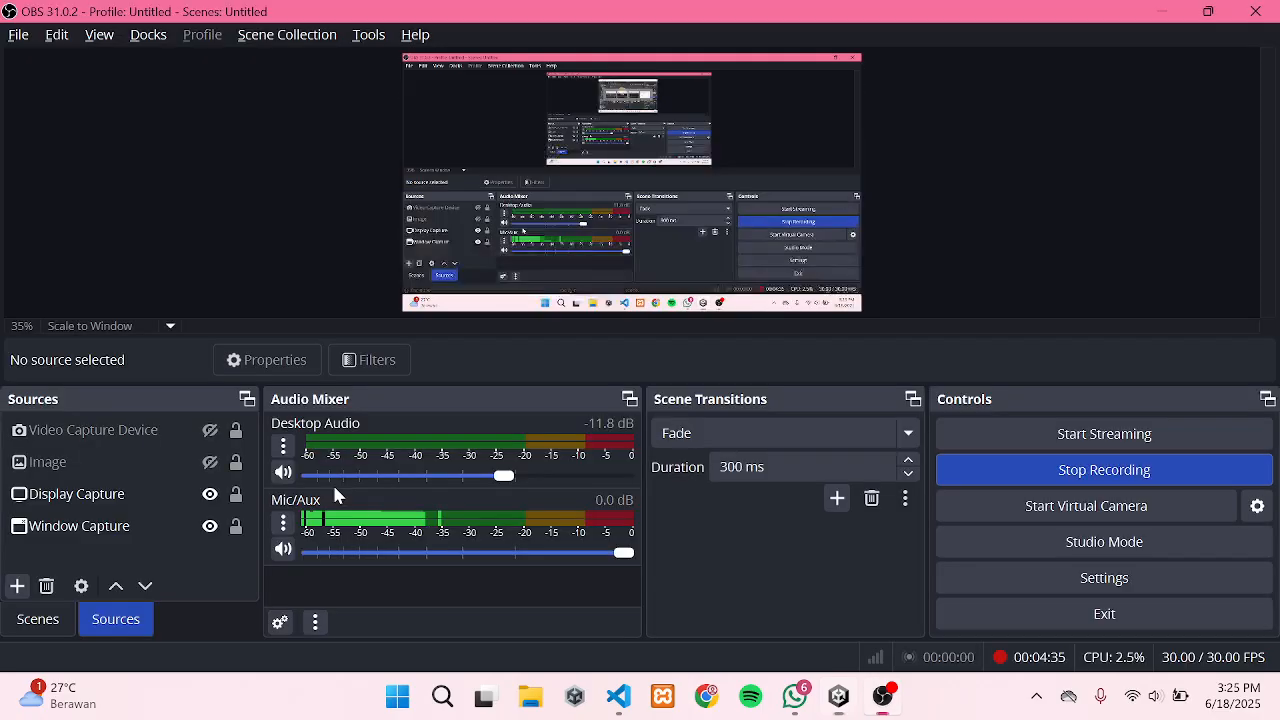
key(alt+Tab)
key(Tab)
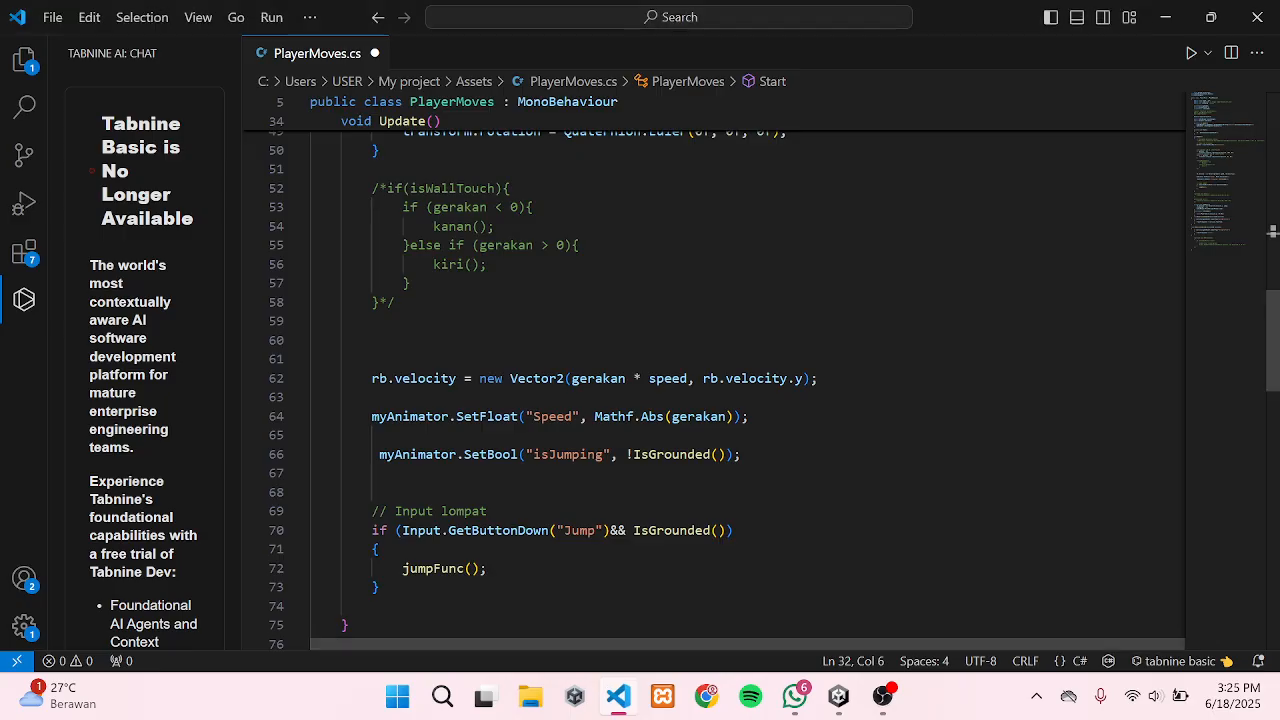
scroll(715, 370, up, 10)
scroll(715, 370, up, 4)
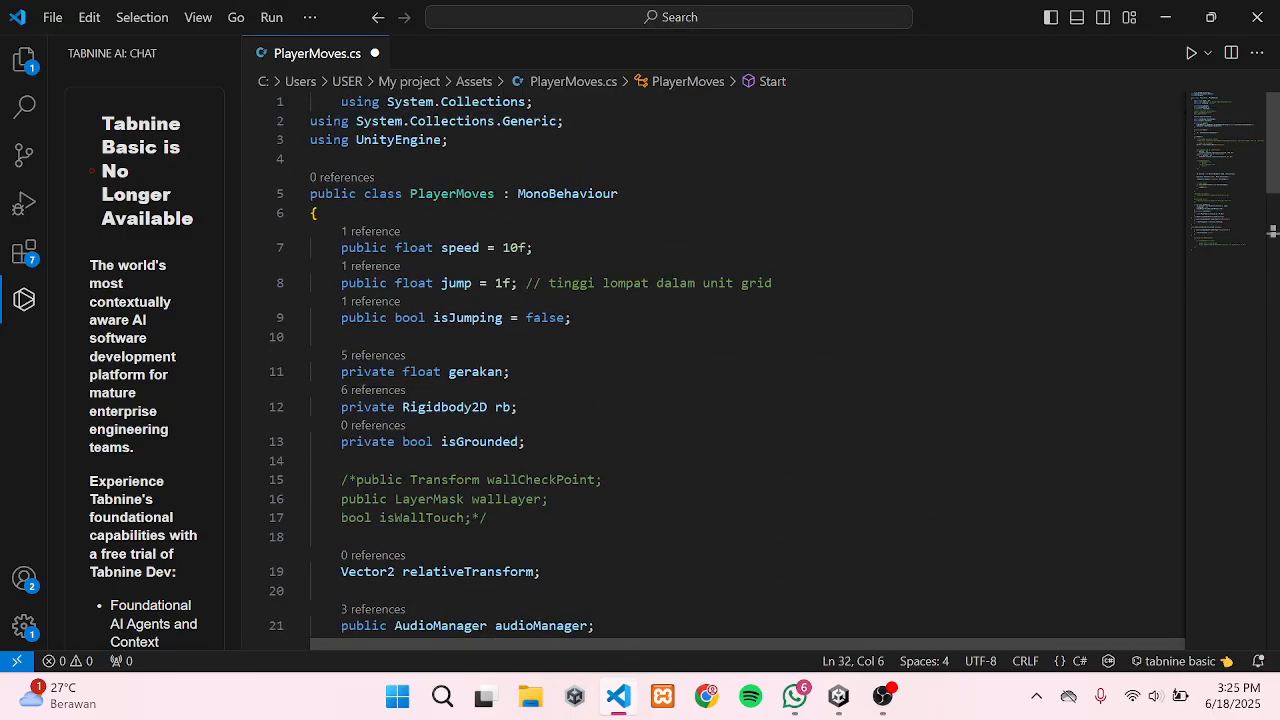
scroll(715, 370, down, 5)
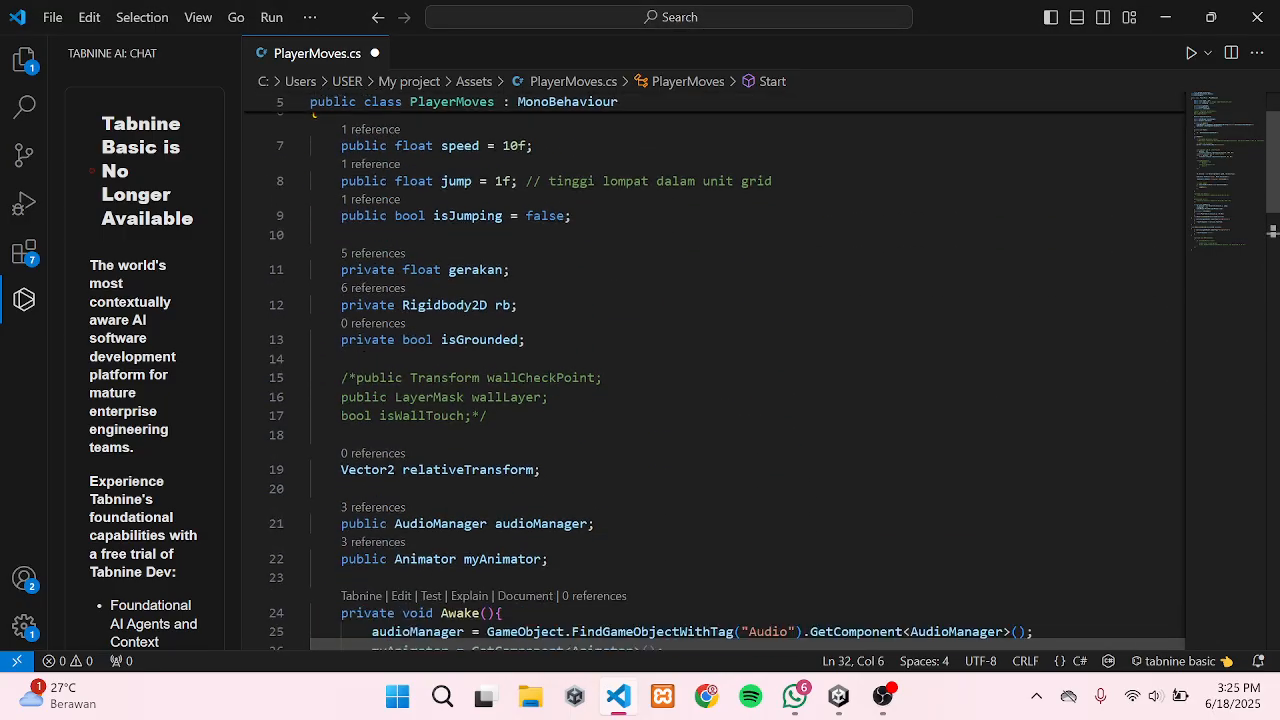
scroll(715, 370, down, 2)
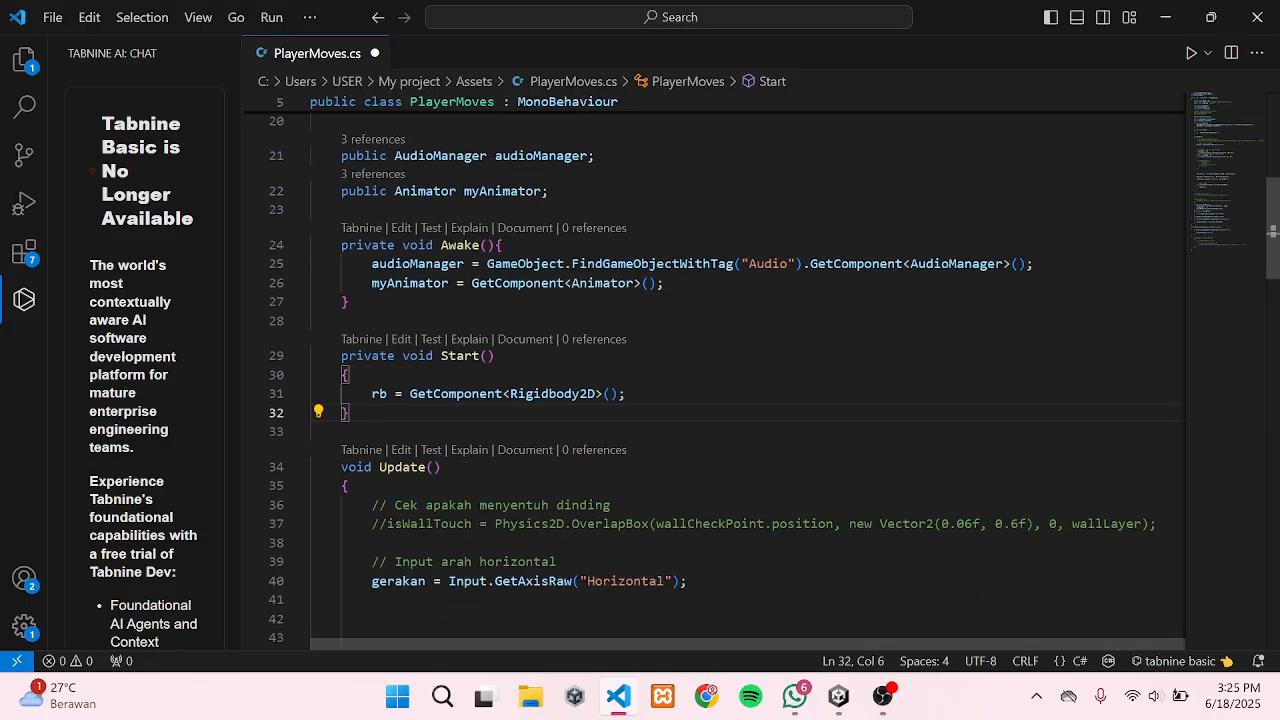
Step: Review how the script gets the Animator in Awake and handles direction, velocity, Speed and jumping in Update
scroll(715, 370, up, 1)
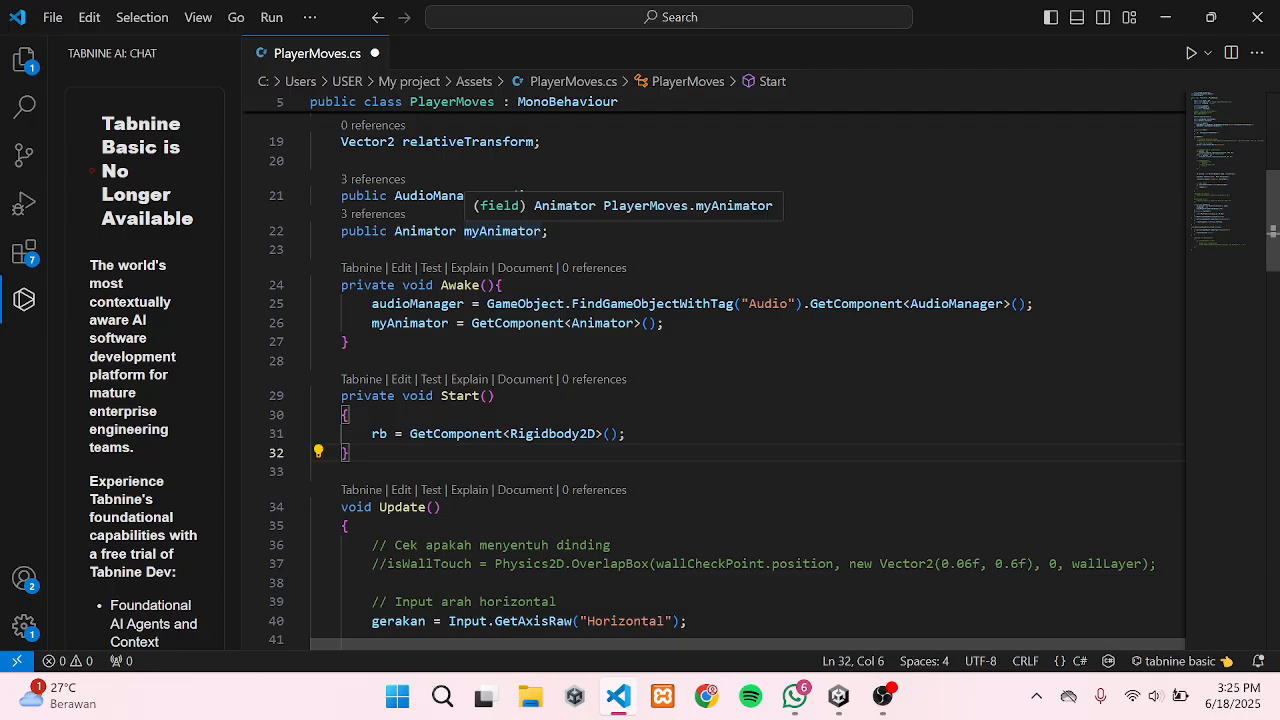
scroll(500, 231, down, 1)
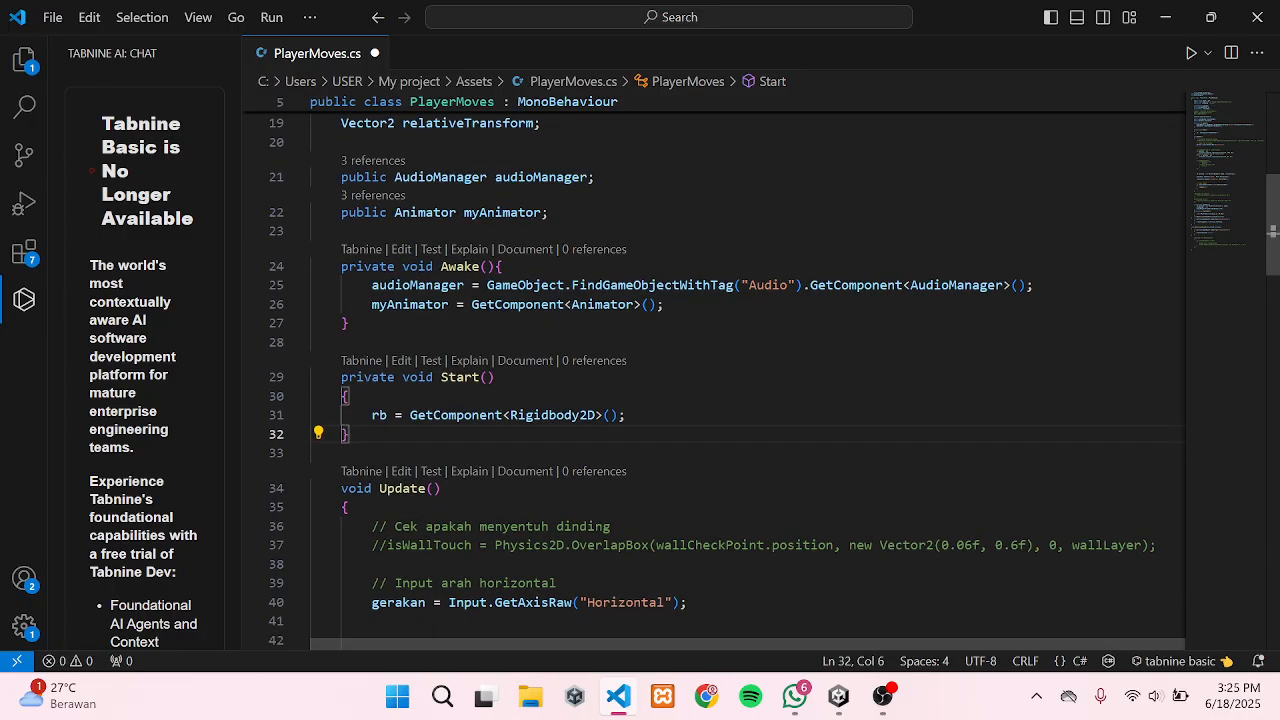
scroll(715, 380, down, 3)
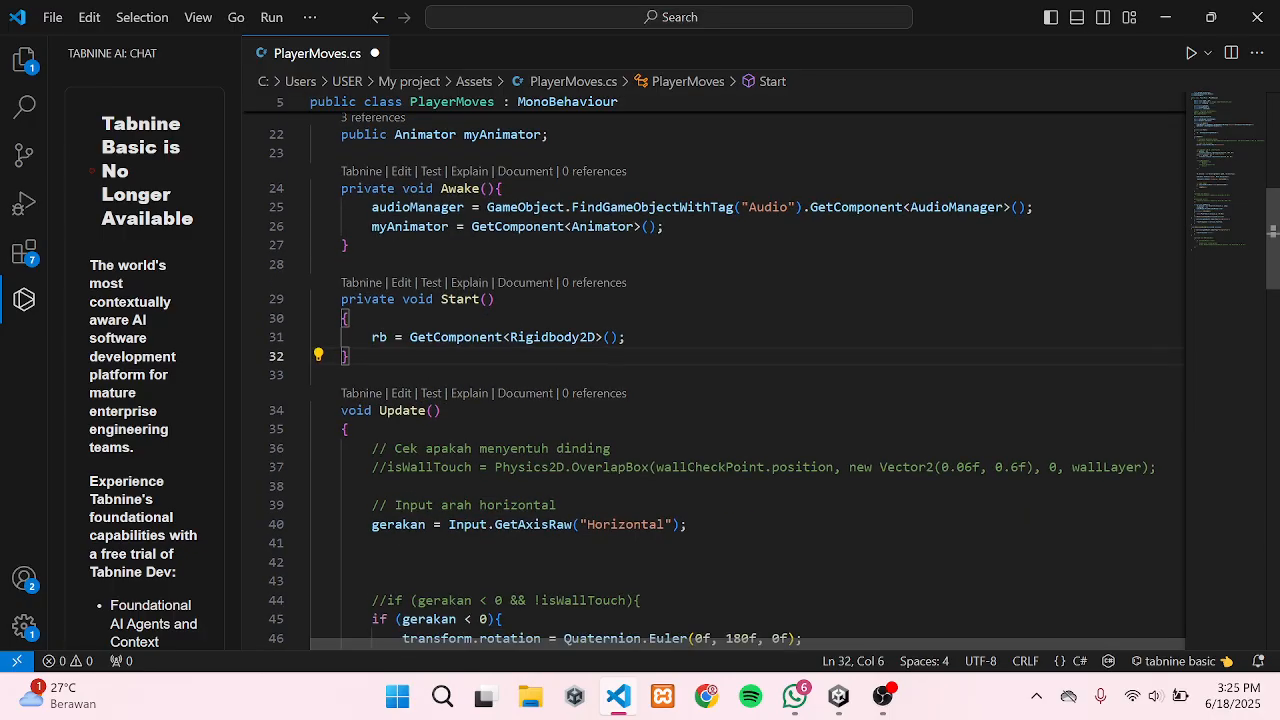
scroll(715, 380, down, 7)
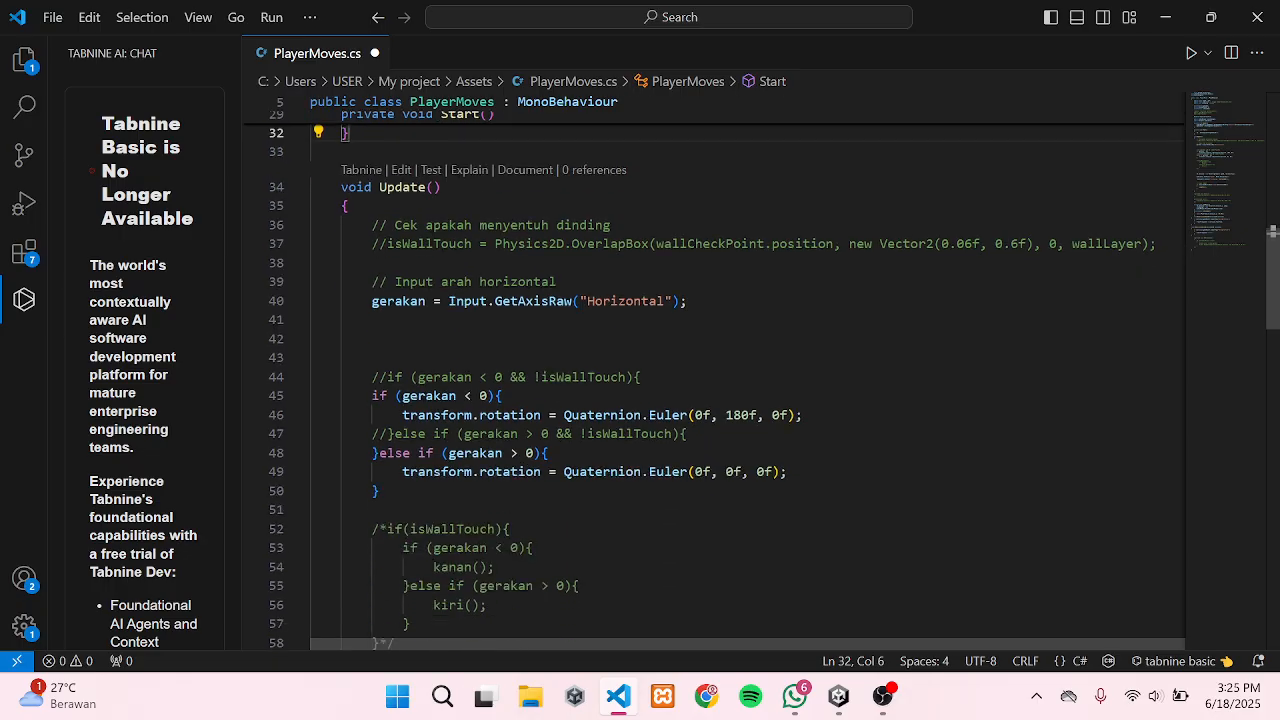
scroll(715, 380, down, 2)
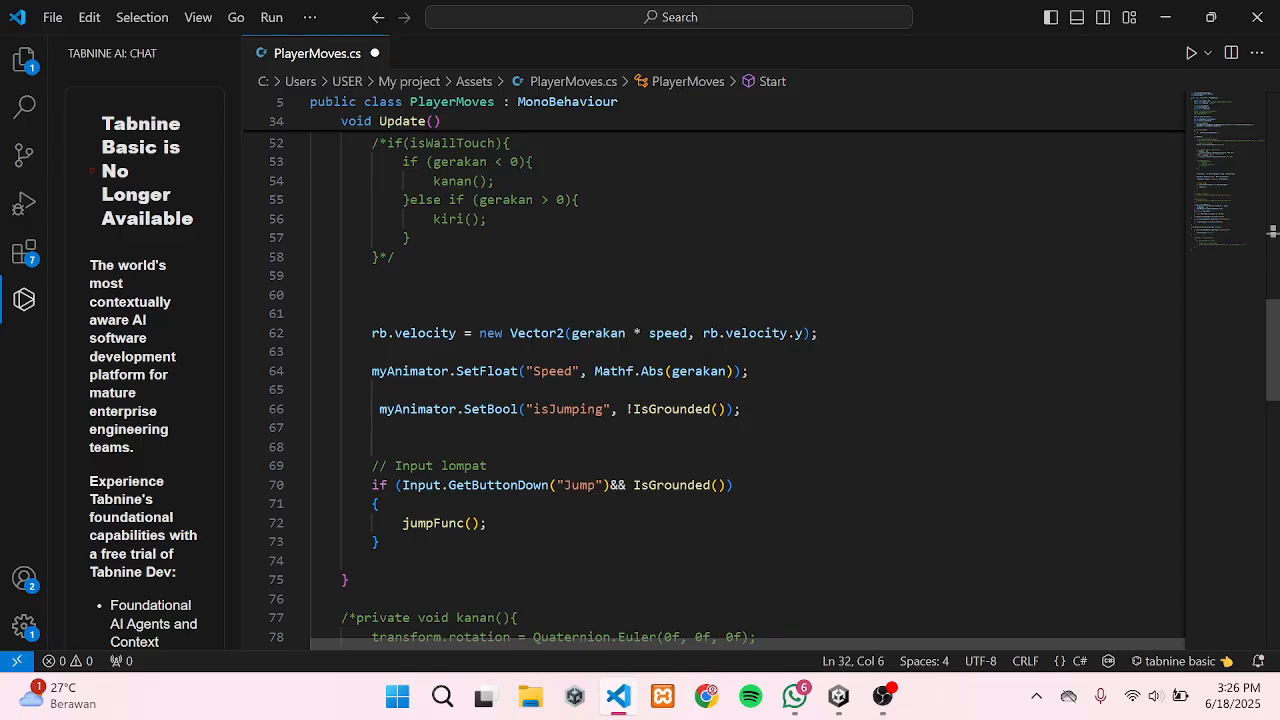
Step: Switch back to Unity, start the game, and test the player's idle pose, jump and leftward run
key(alt+Tab)
key(alt+Tab)
key(alt+Tab)
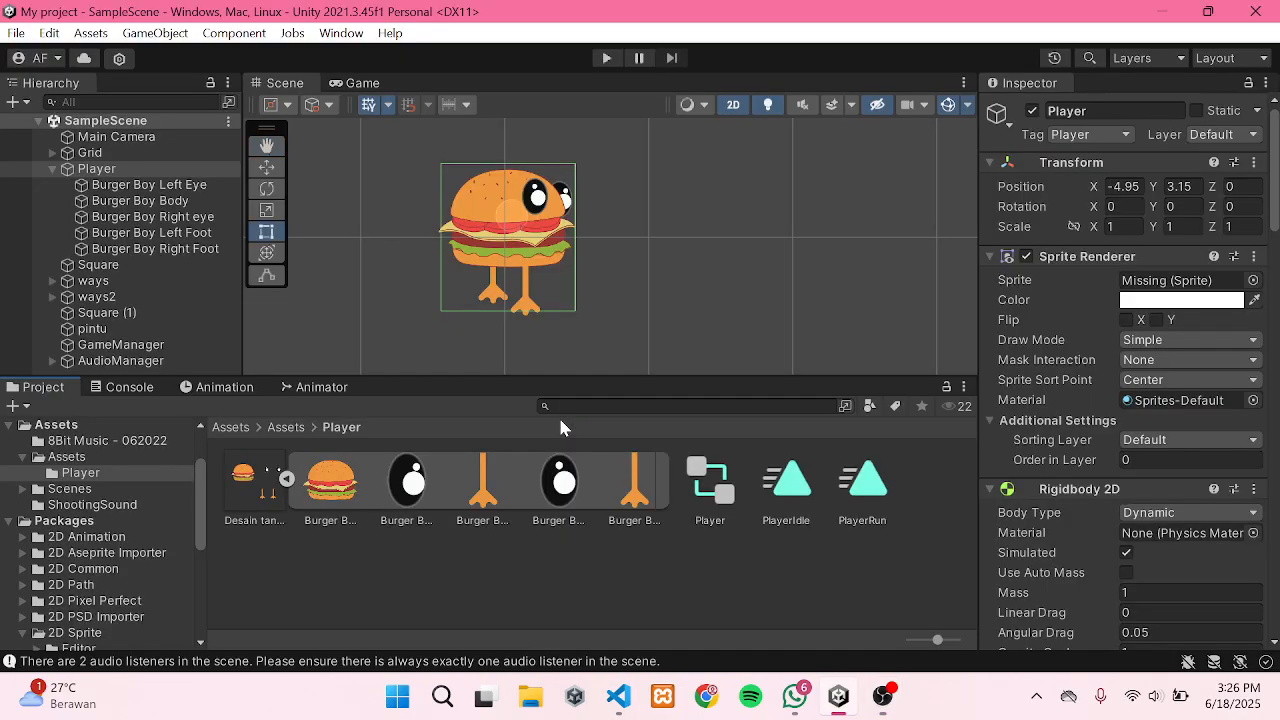
click(606, 58)
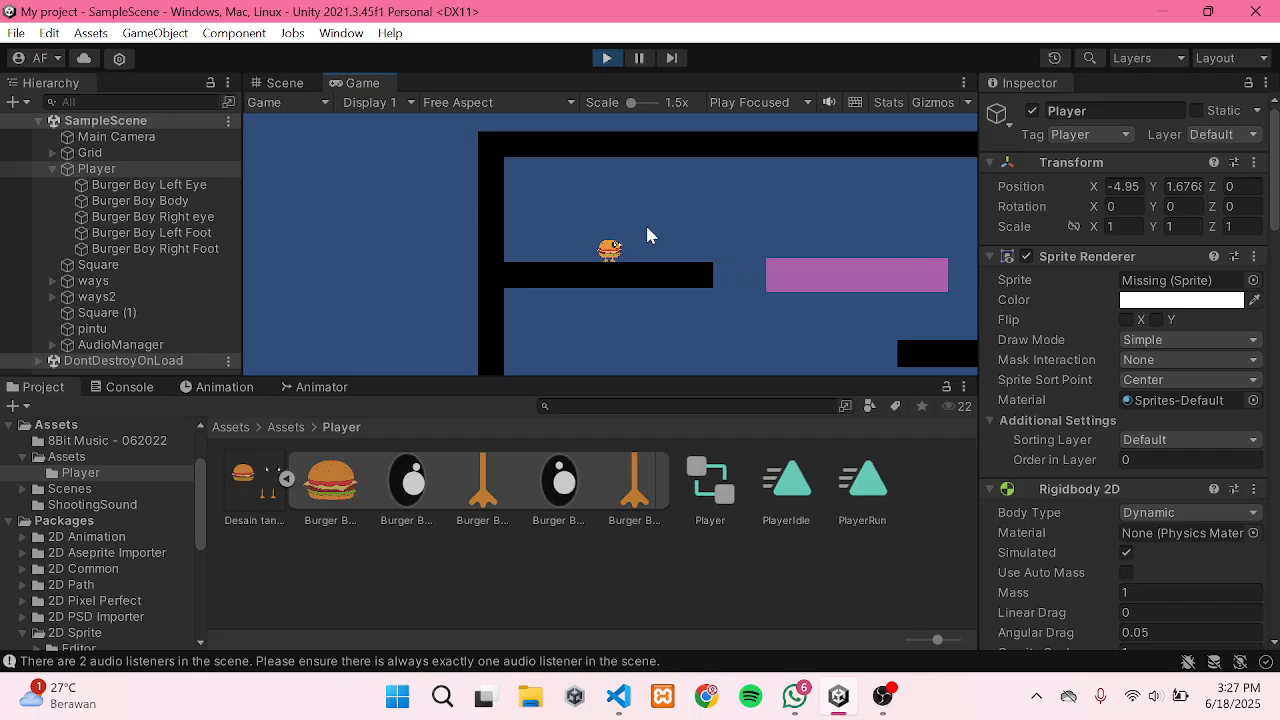
key(space)
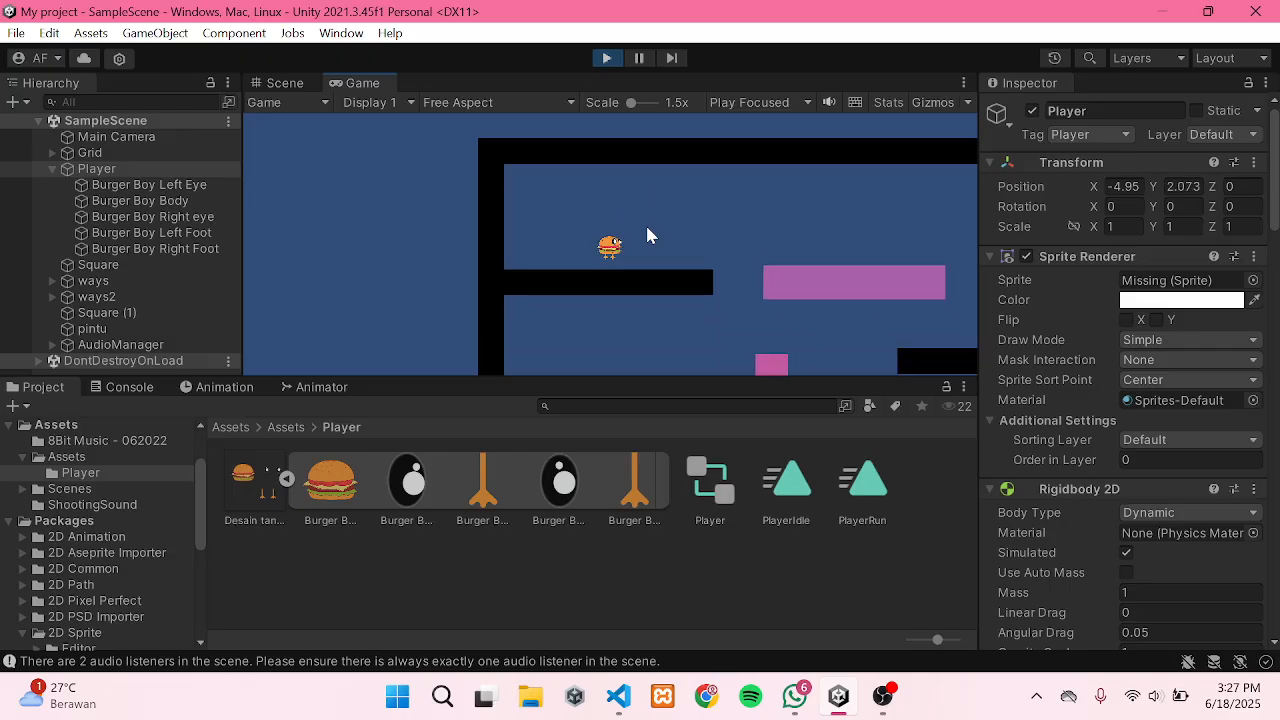
key(space)
key(a)
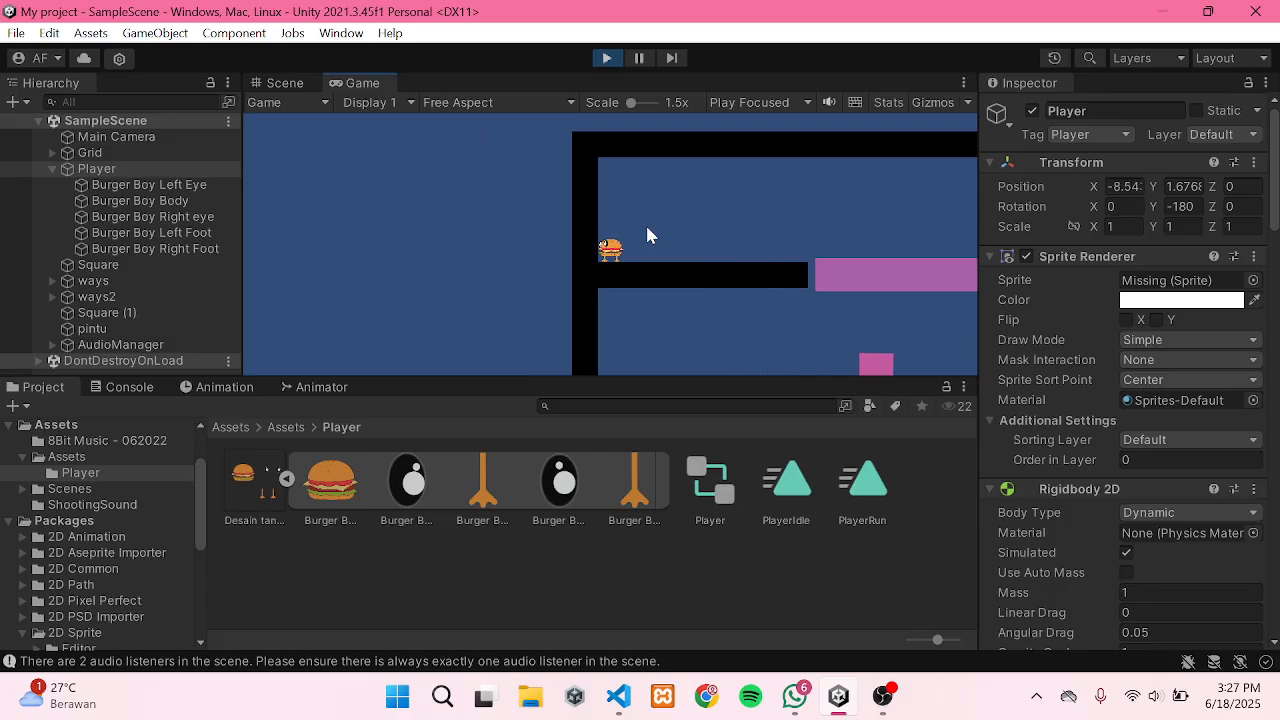
Step: Test running right onto the purple platform and left along the lower floor to the wall, ending play mode
key(d)
key(Right)
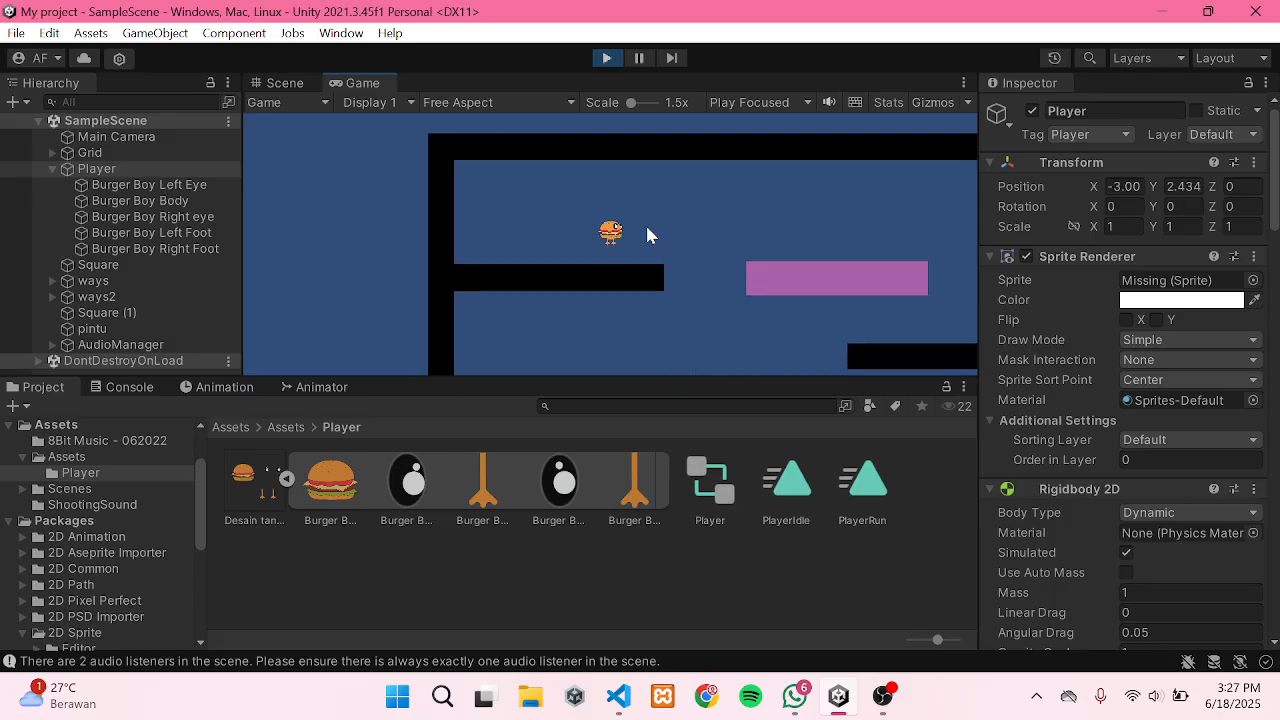
key(Right)
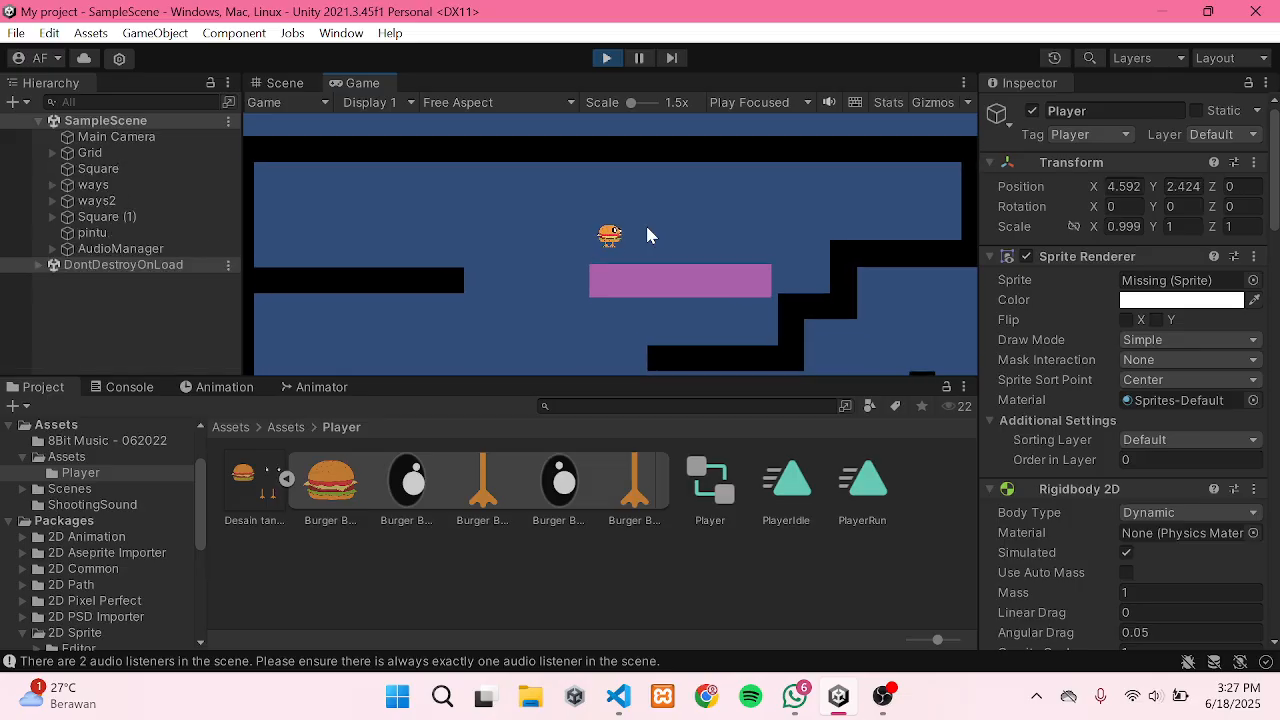
key(Right)
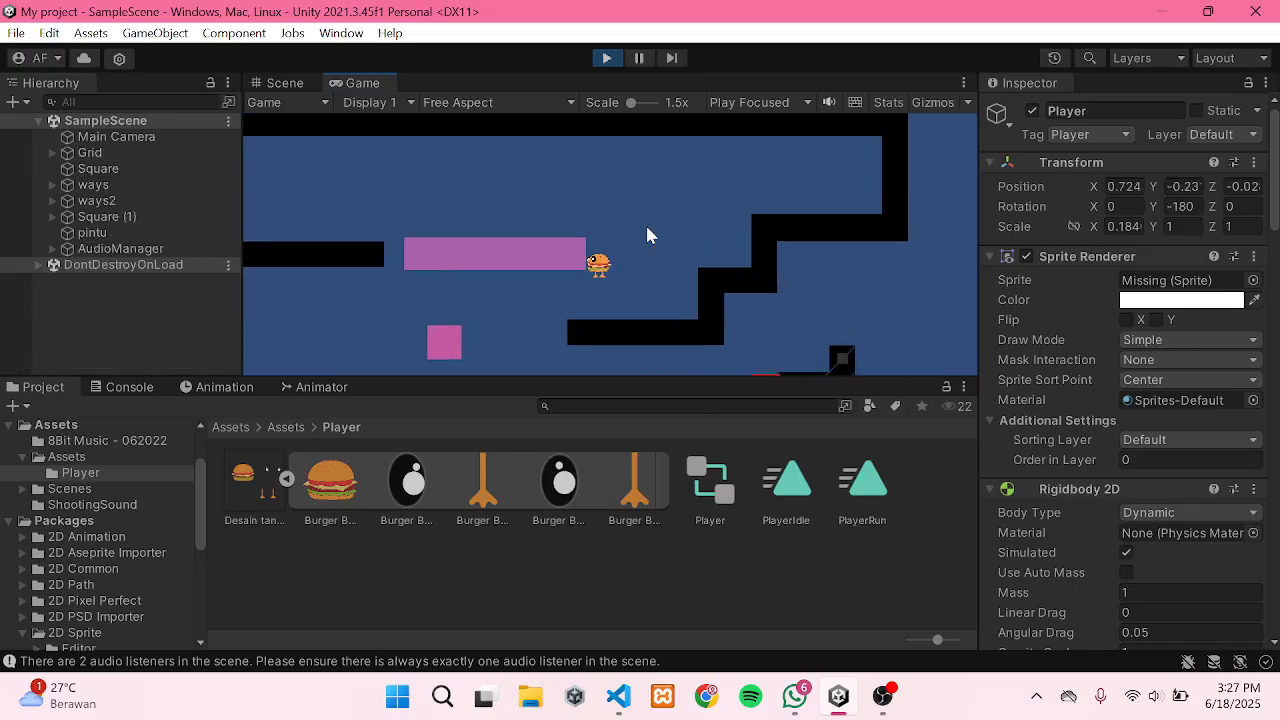
key(Left)
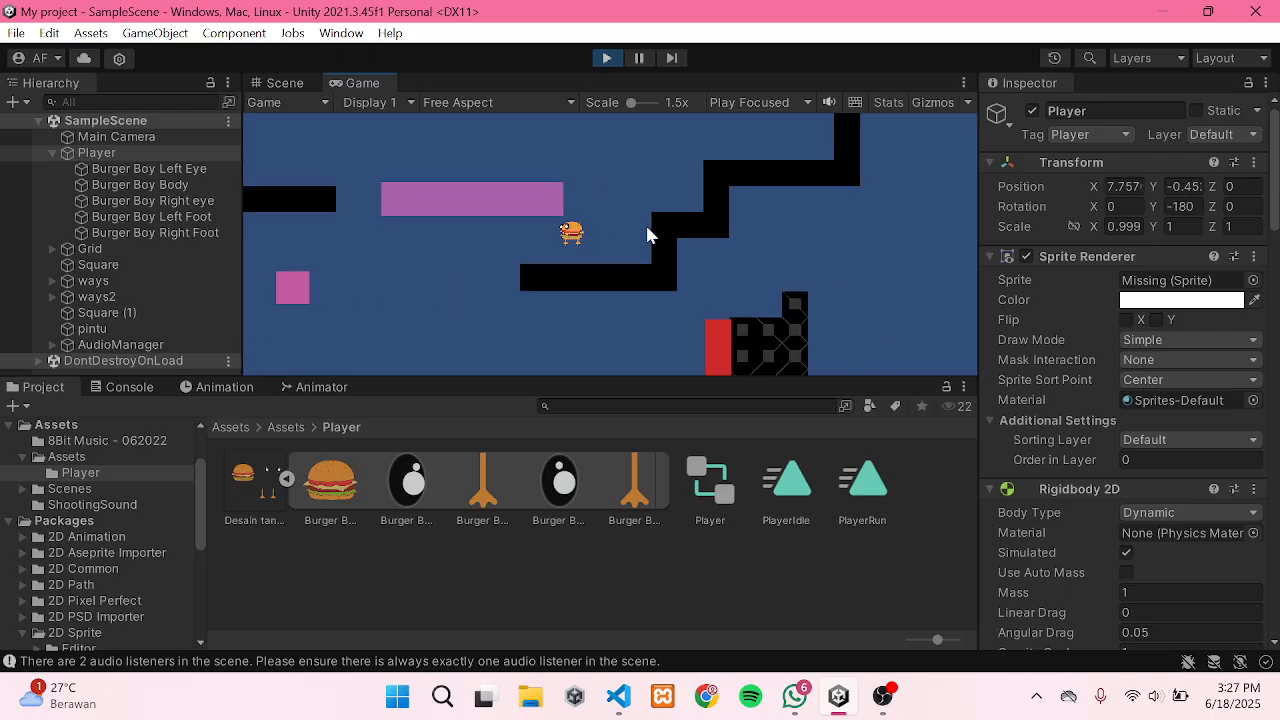
key(Left)
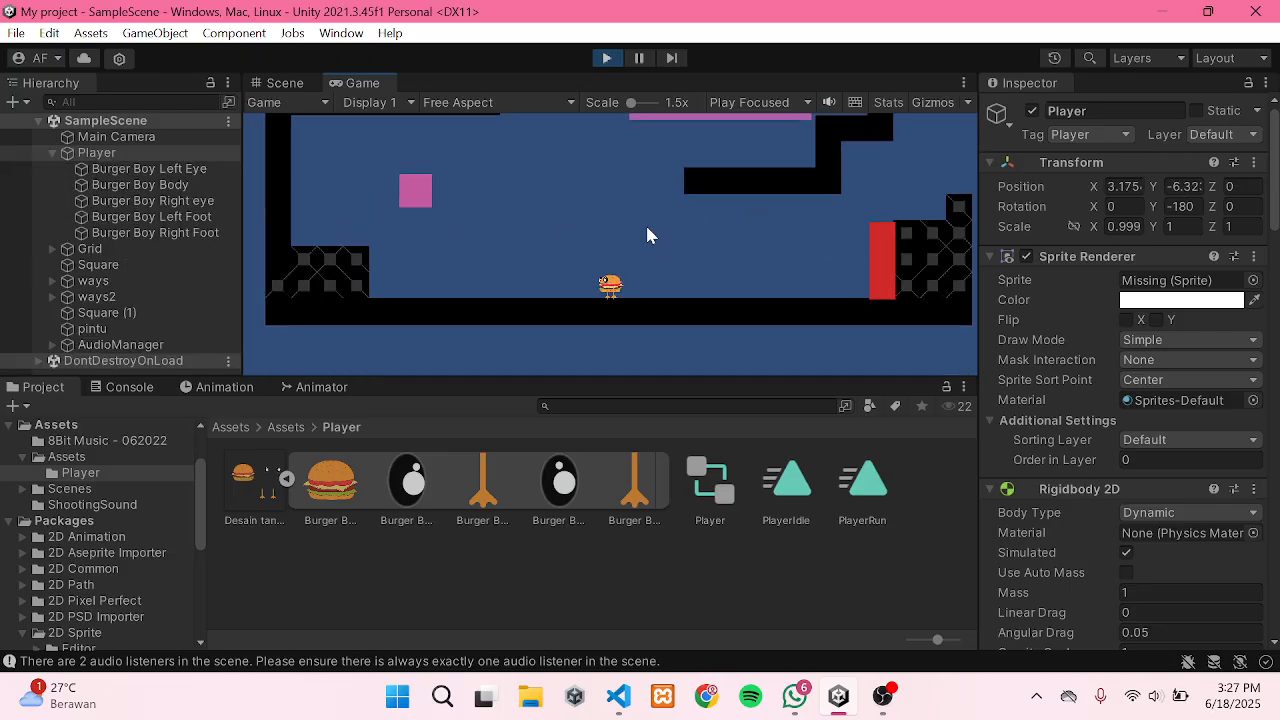
key(Left)
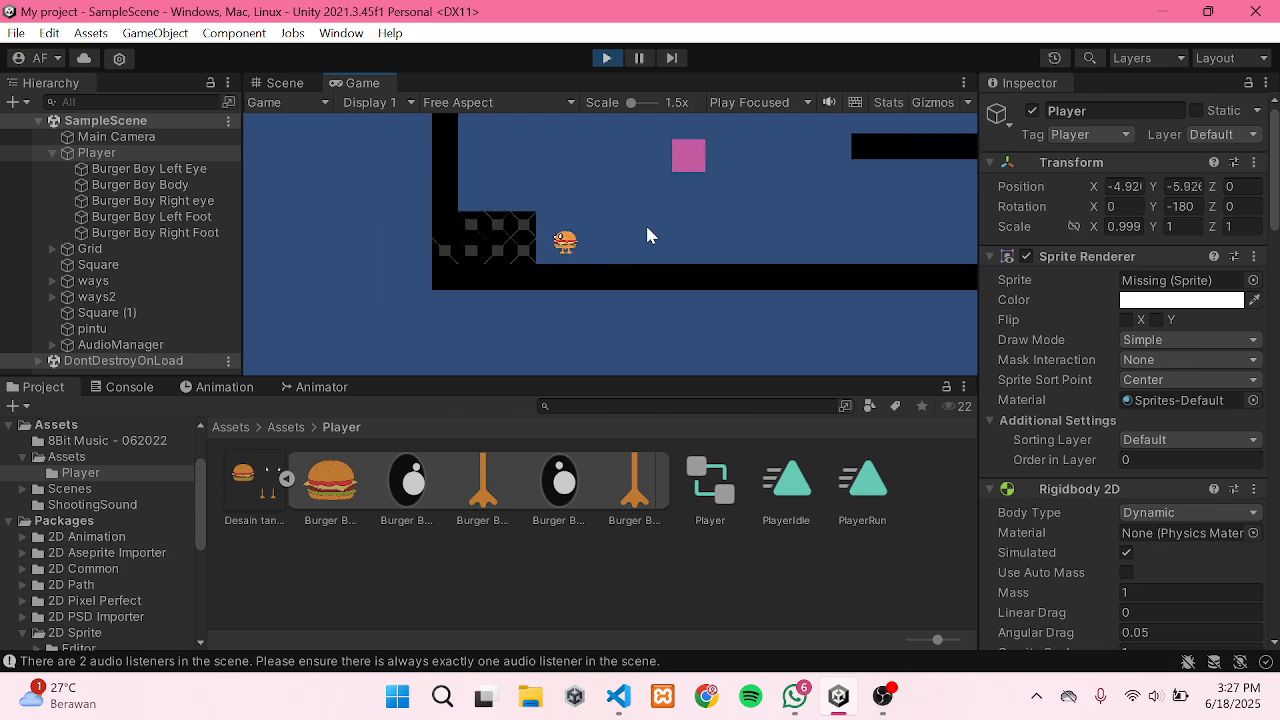
click(606, 58)
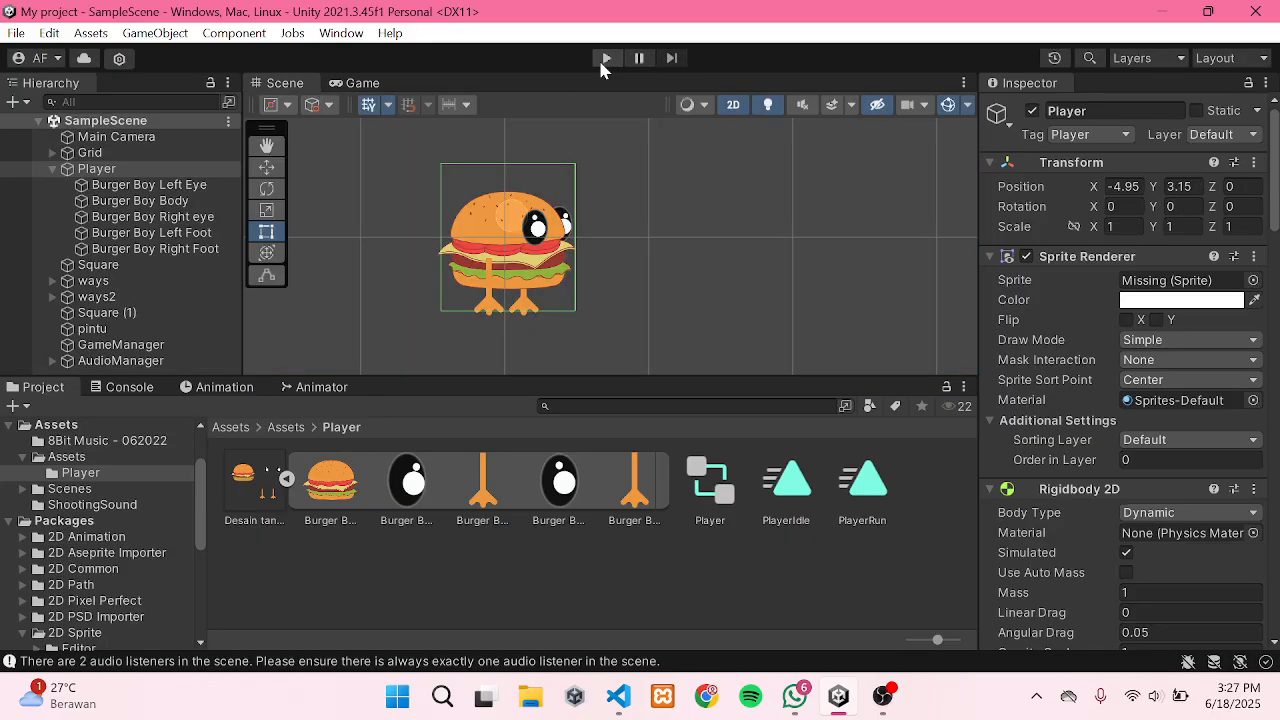